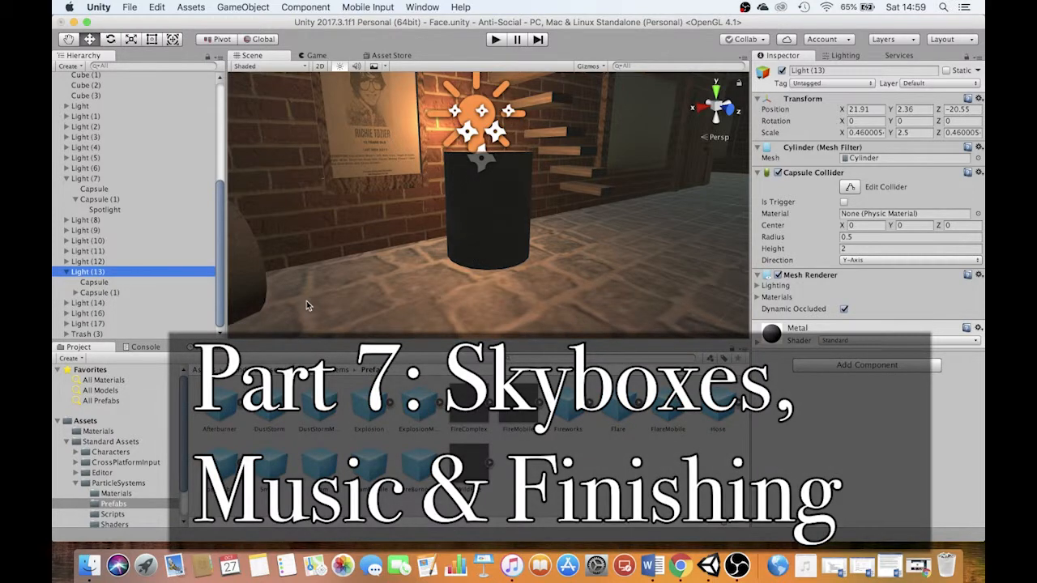
Examine the whole walled level from outside, along with the ground and sky around it
scroll(496, 211, "down", 15)
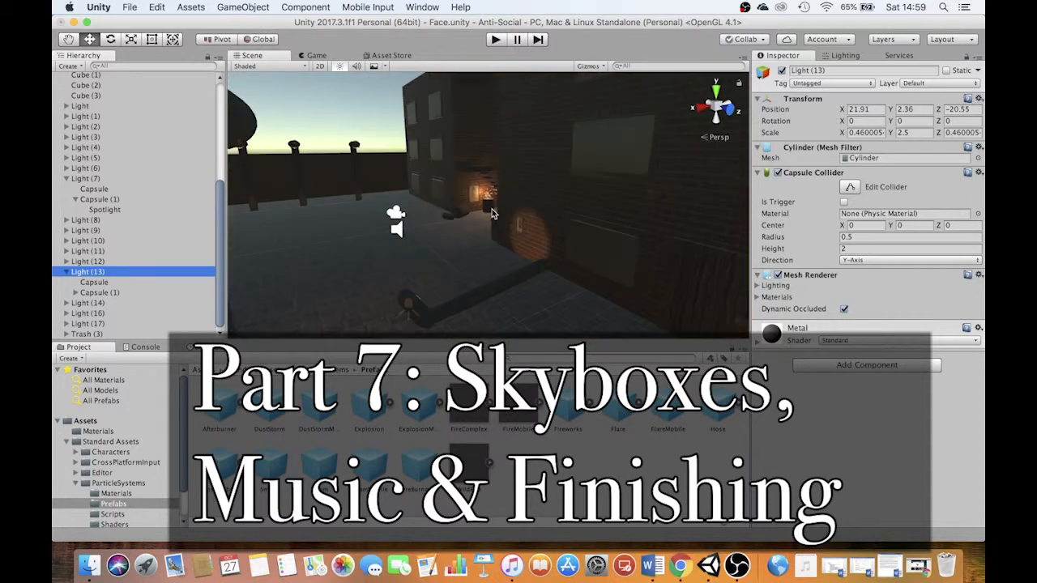
left_click_drag(491, 208, 437, 201, "alt")
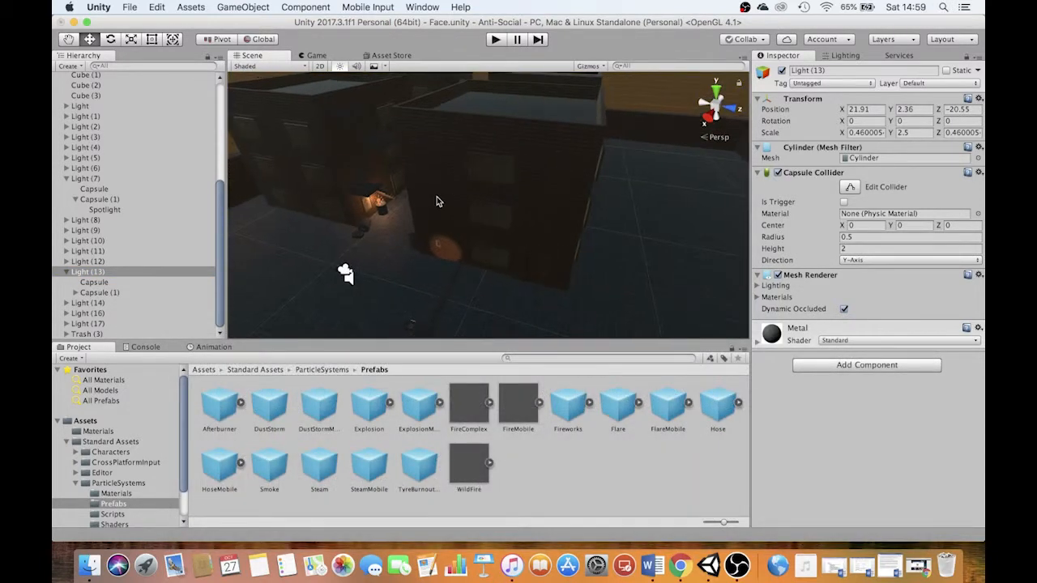
scroll(446, 221, "down", 10)
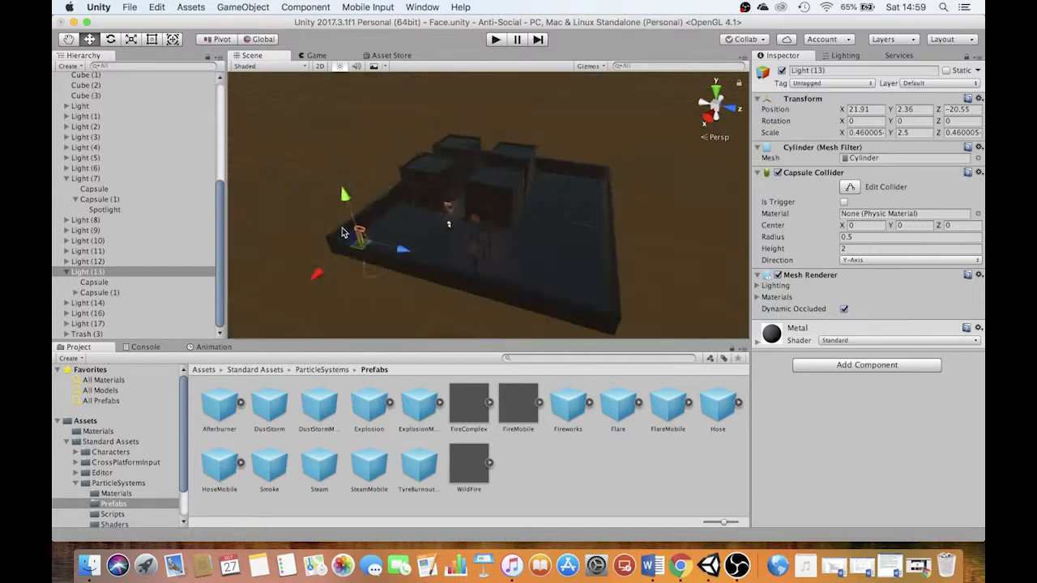
left_click_drag(464, 193, 459, 136, "alt")
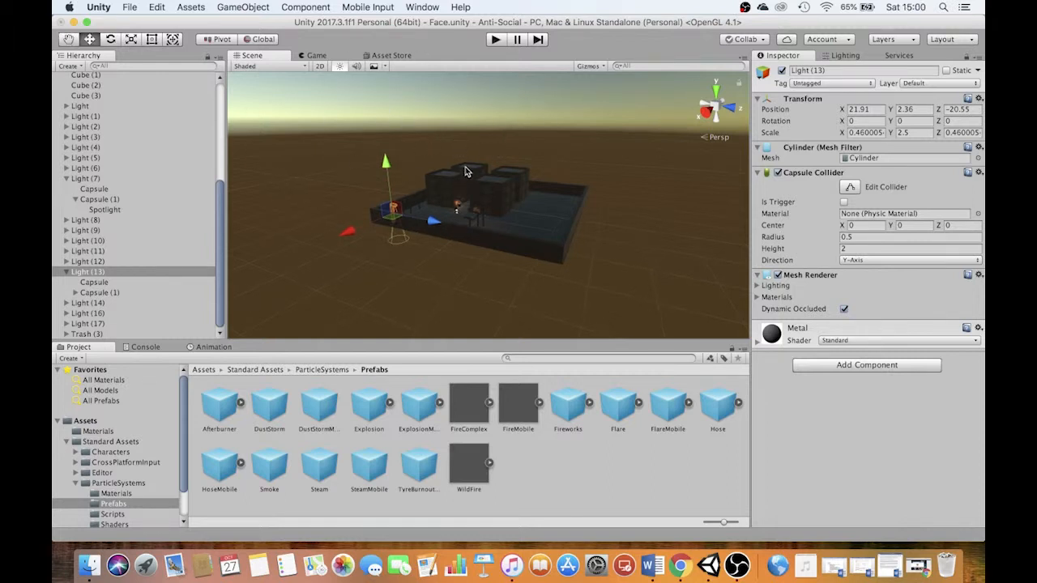
scroll(472, 173, "down", 5)
scroll(476, 174, "down", 3)
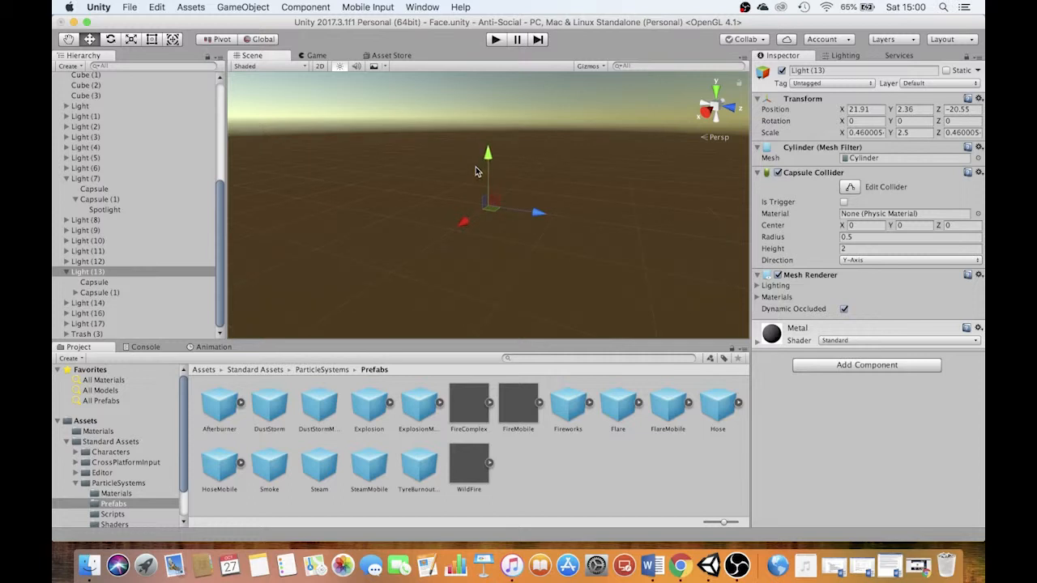
scroll(522, 199, "up", 6)
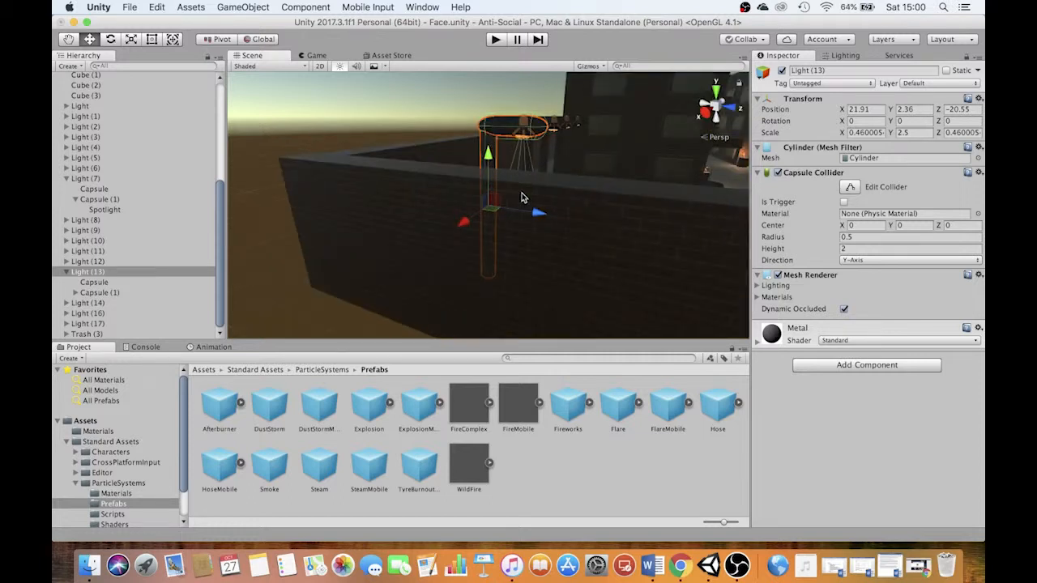
left_click_drag(558, 187, 390, 180, "alt")
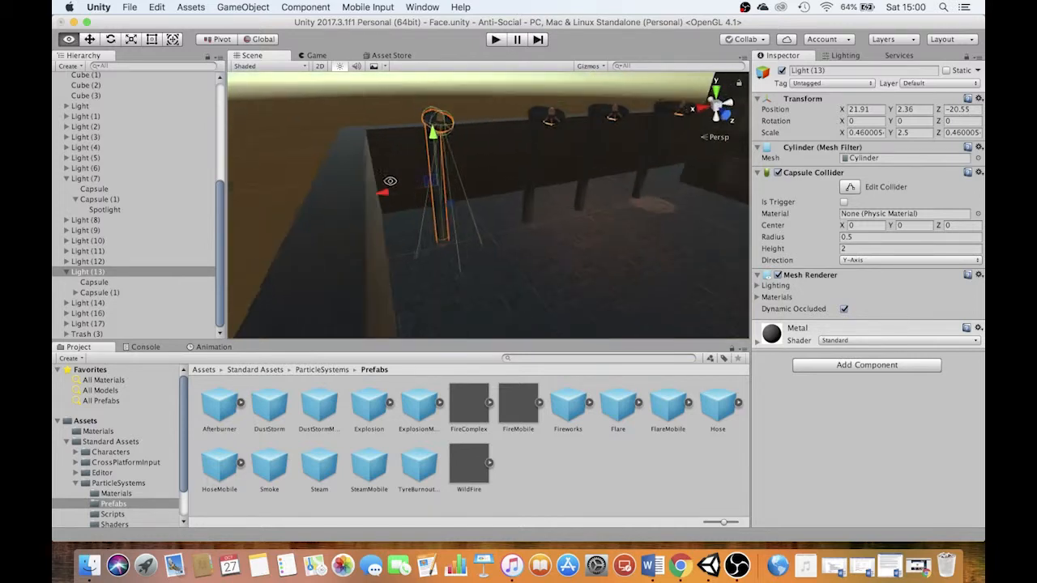
scroll(516, 189, "down", 8)
left_click_drag(572, 208, 514, 152, "alt")
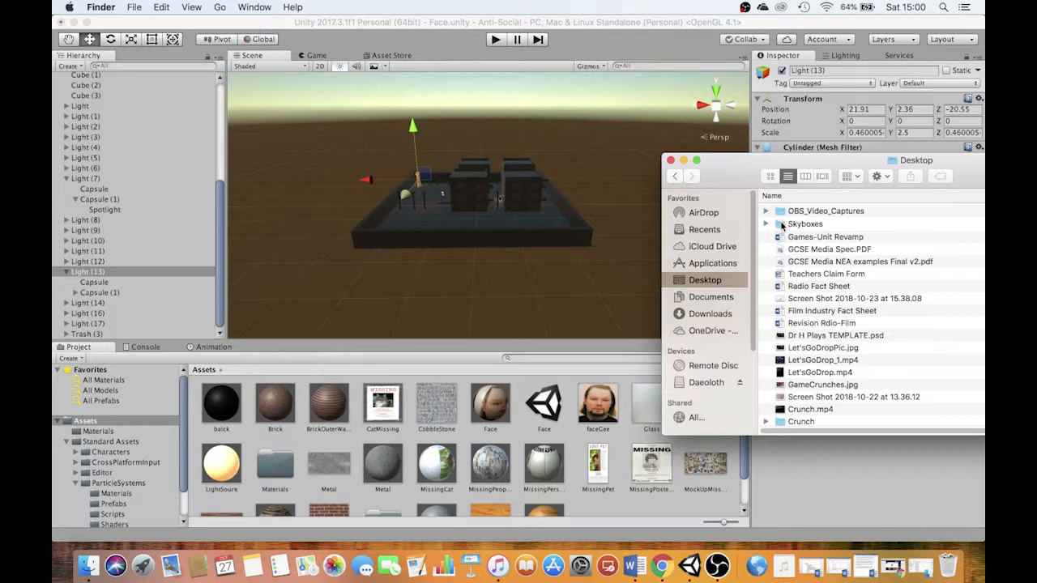
Import the Skyboxes folder from the Desktop into the project's Assets and open its Overcast1 textures
left_click_drag(782, 227, 643, 502)
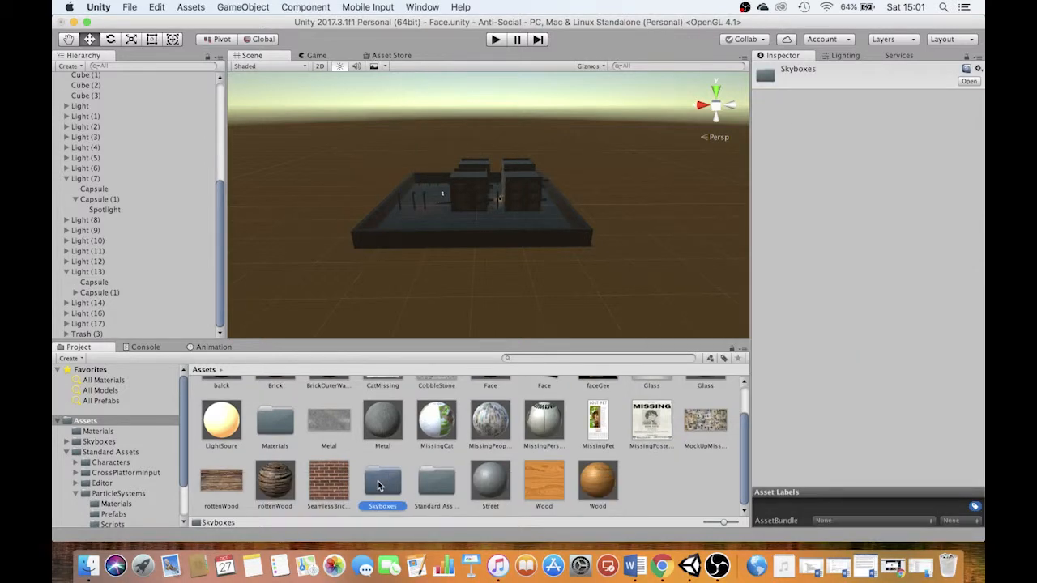
double_click(381, 478)
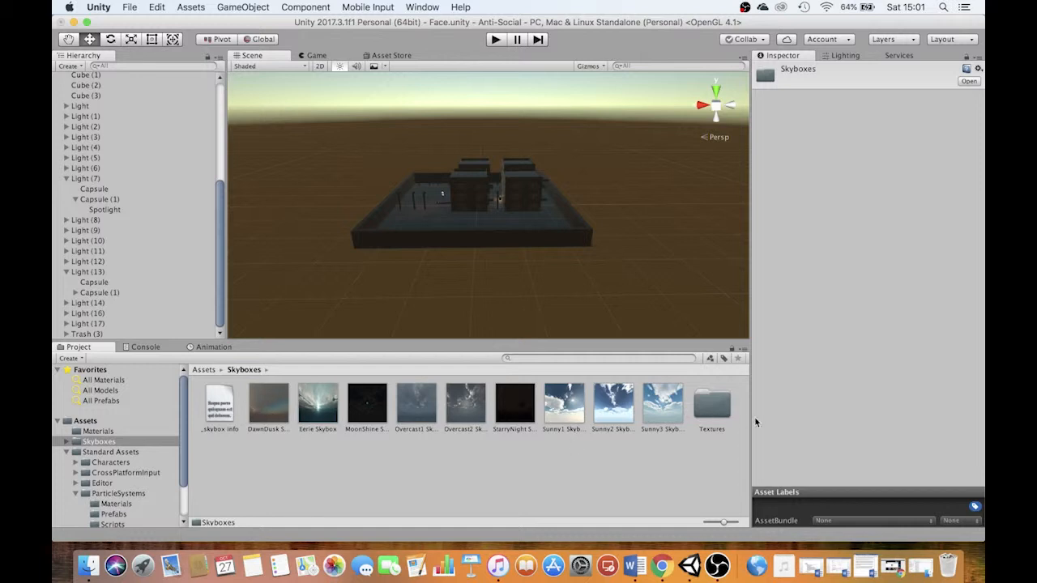
double_click(713, 405)
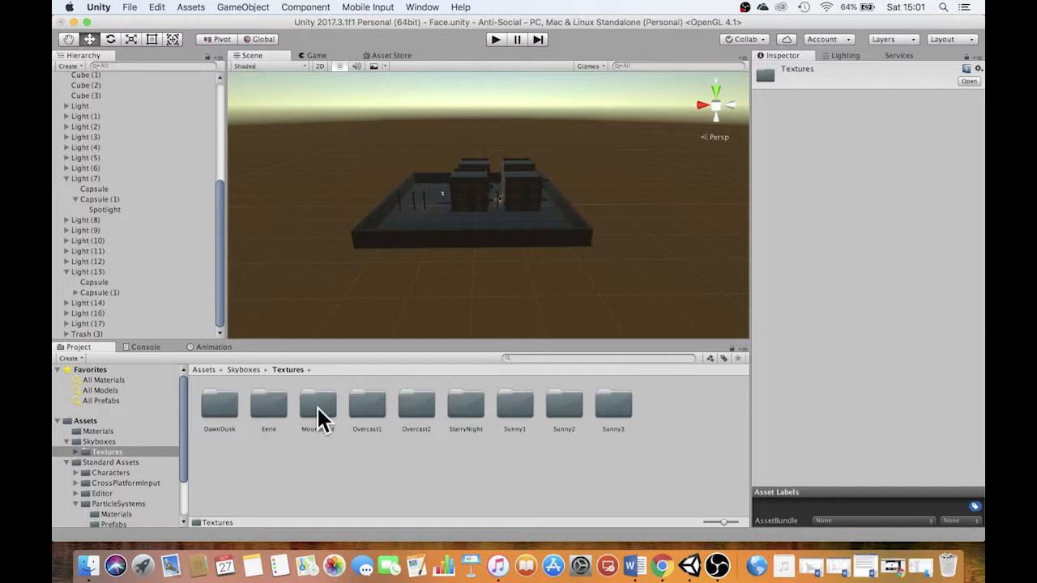
double_click(367, 409)
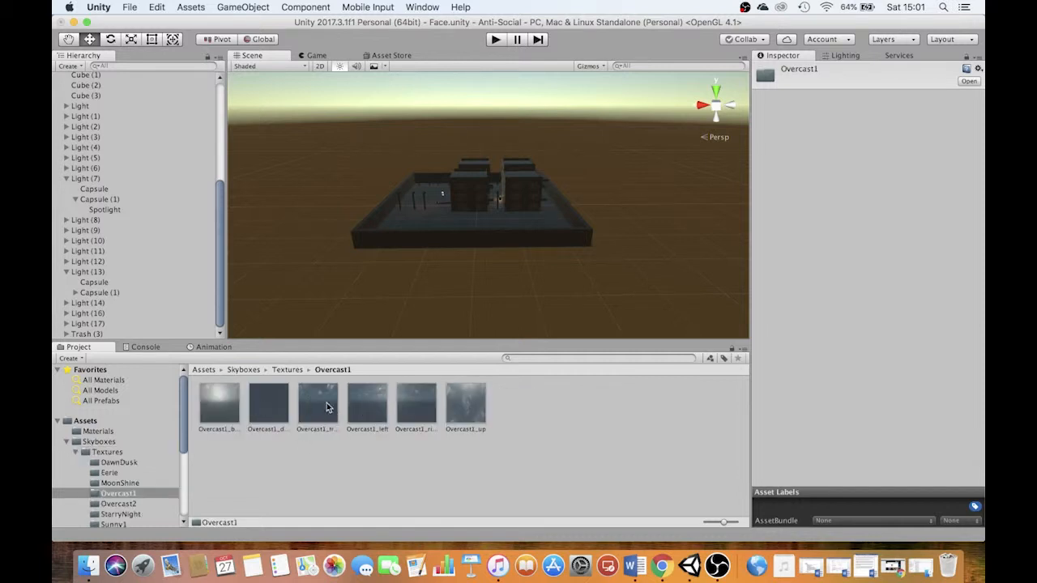
Create a new material in the main Assets folder
left_click(91, 422)
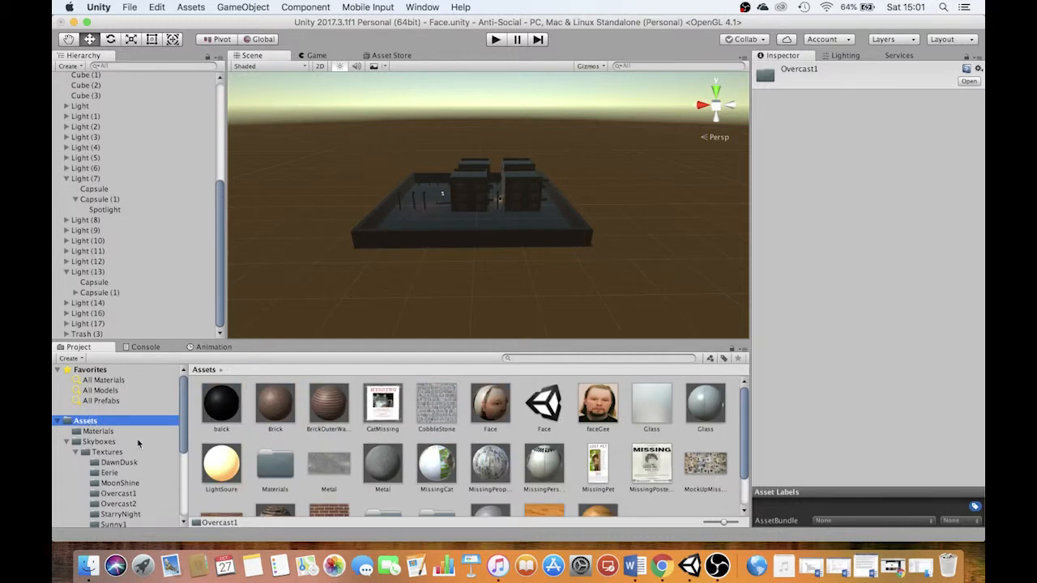
scroll(629, 455, "down", 2)
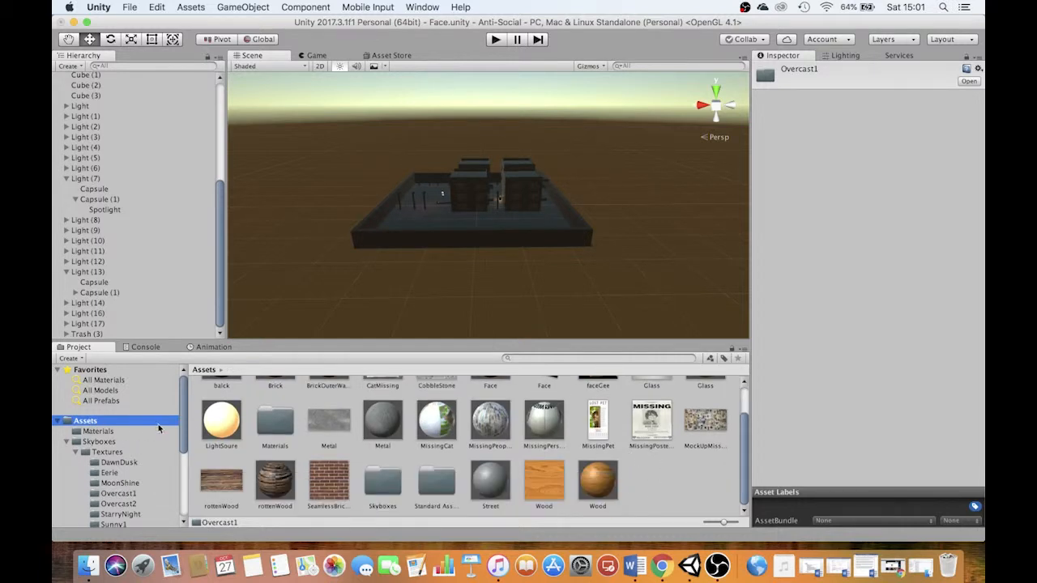
right_click(681, 476)
mouse_move(744, 300)
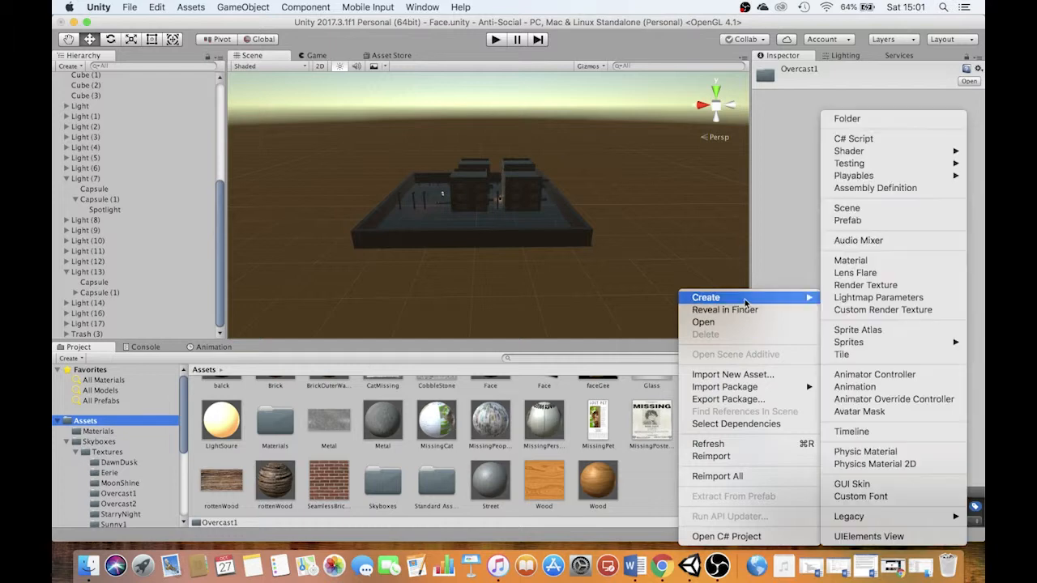
left_click(850, 265)
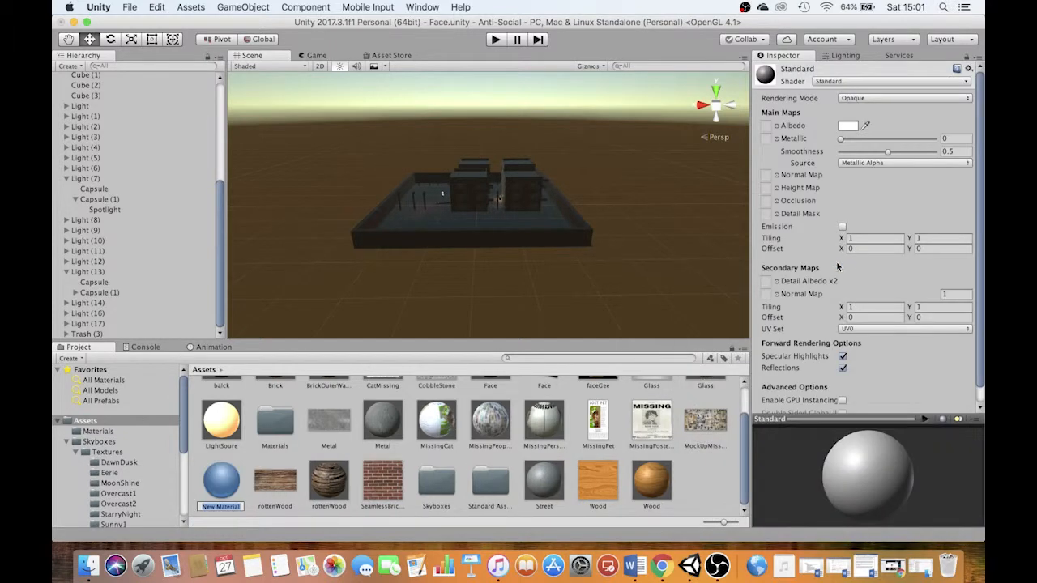
Set the new material's shader to Skybox/6 Sided and name the material StarryNight
left_click(844, 82)
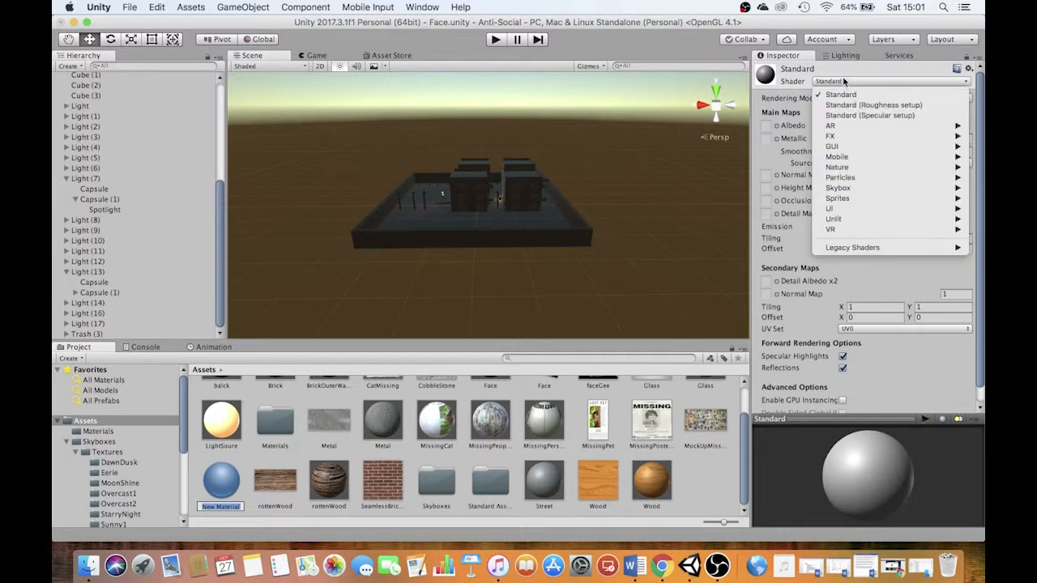
mouse_move(861, 191)
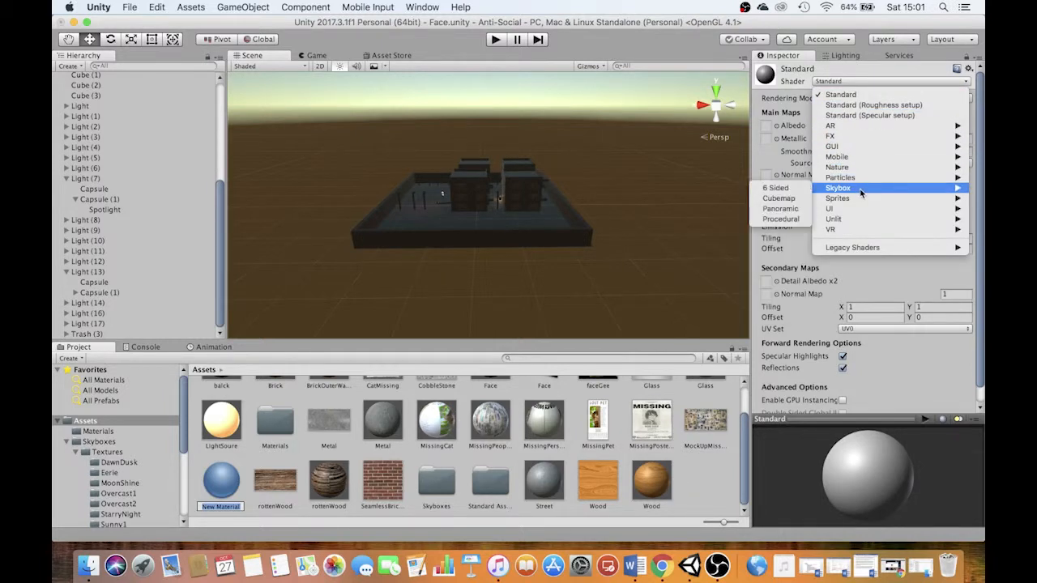
left_click(779, 189)
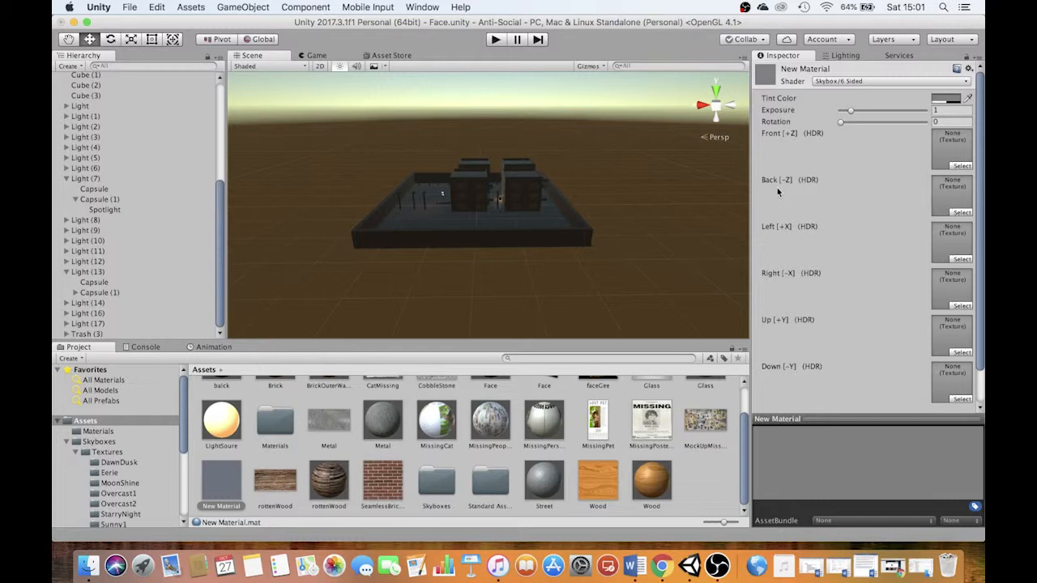
key("Return")
type("StarryNight")
key("Return")
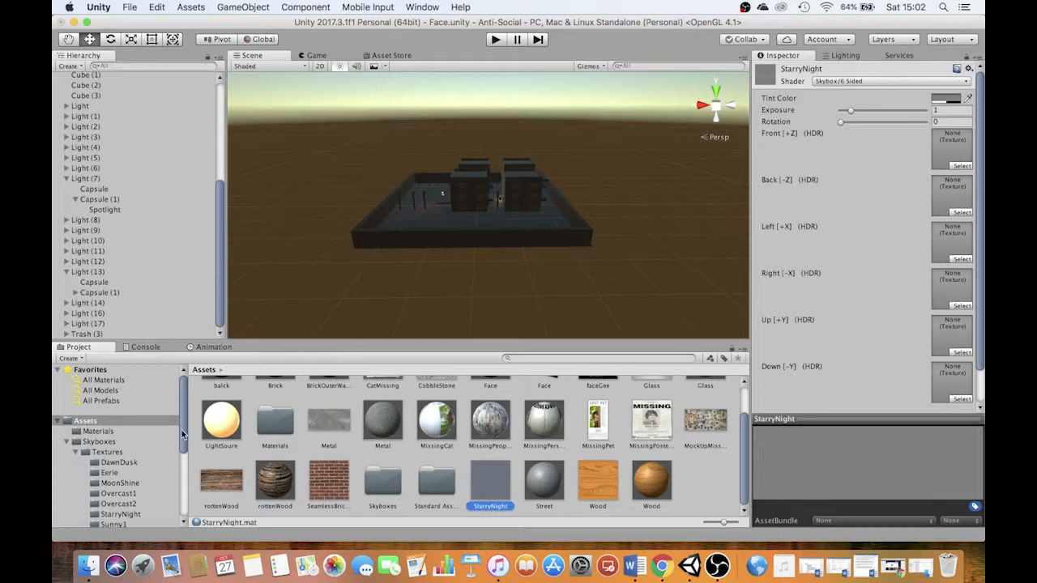
Look through the Eerie, DawnDusk, MoonShine and StarryNight skybox texture folders and inspect the StarryNight_up texture
mouse_move(182, 431)
left_mouse_down()
mouse_move(180, 469)
mouse_move(179, 441)
left_mouse_up()
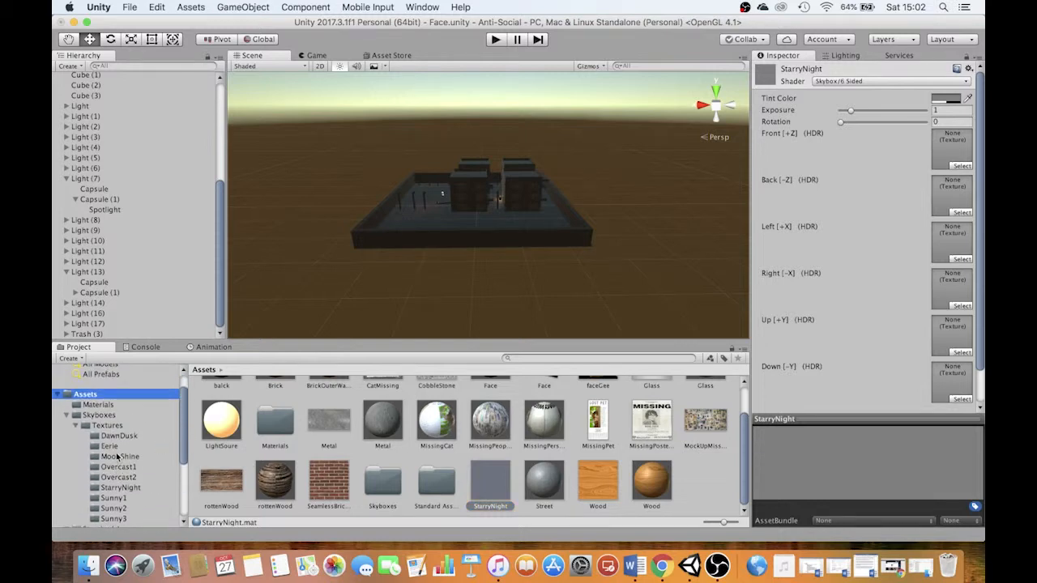
left_click(109, 447)
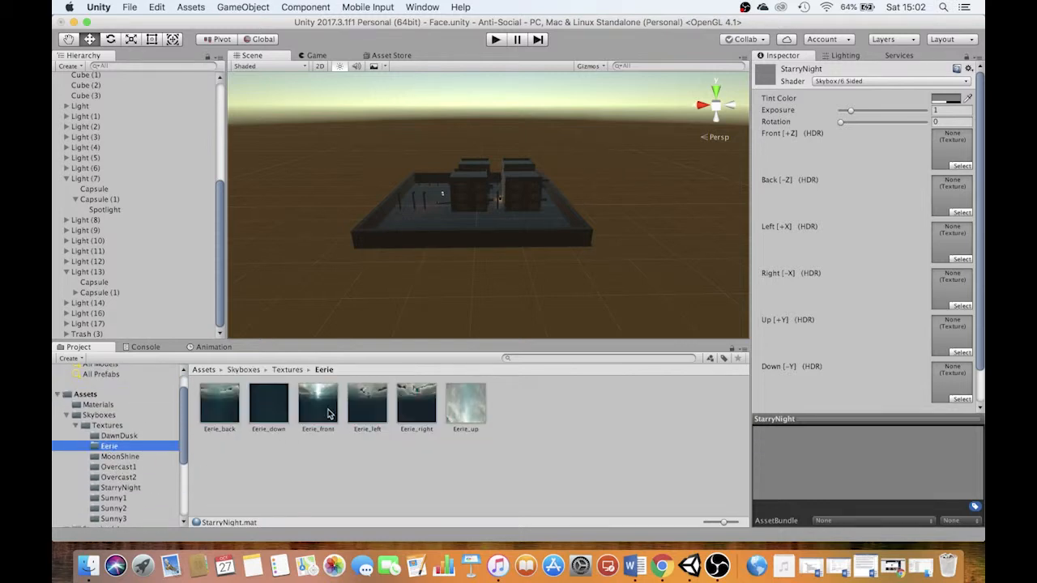
left_click(122, 438)
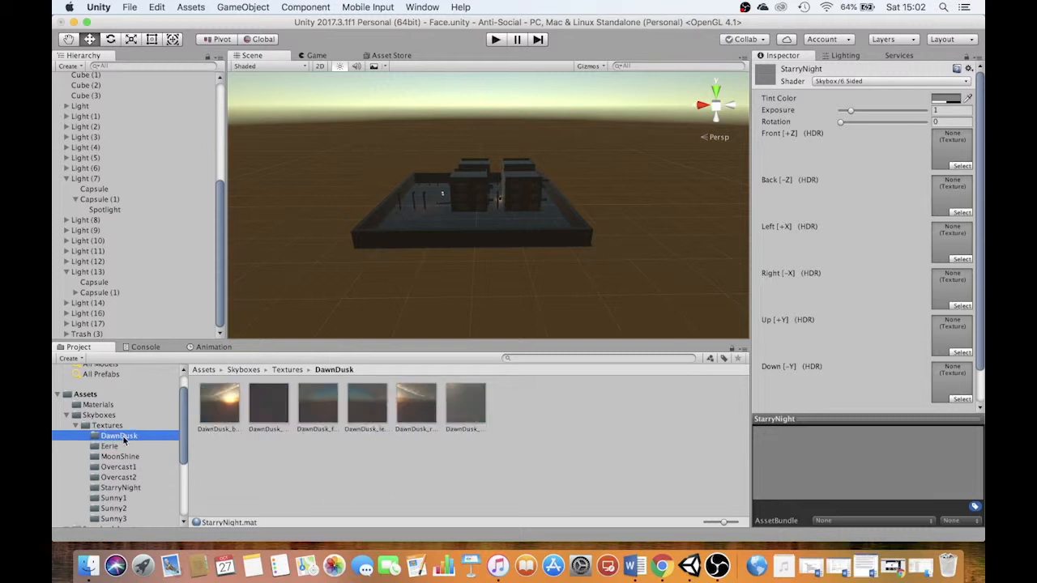
left_click(120, 457)
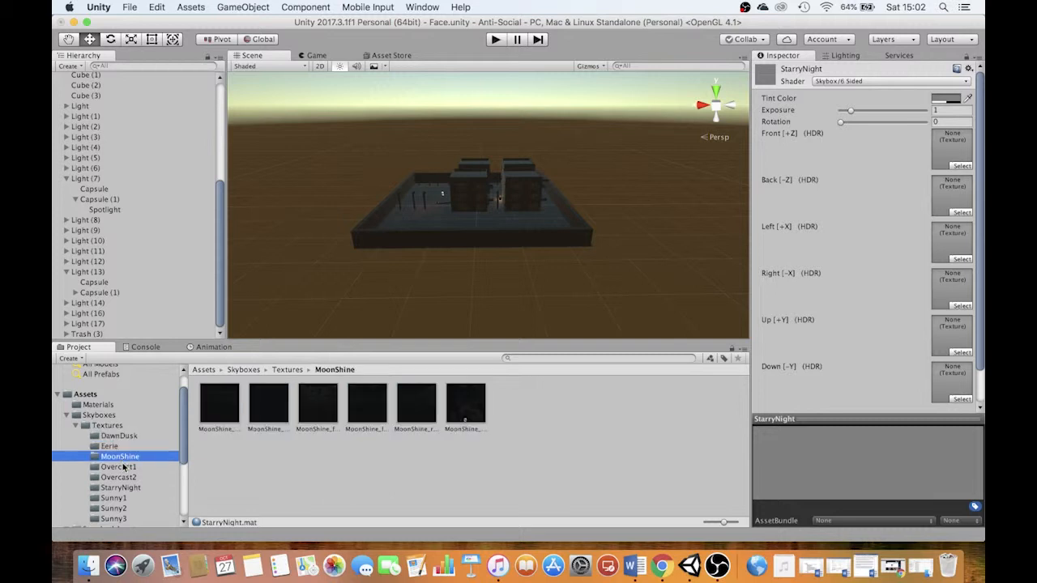
left_click(123, 488)
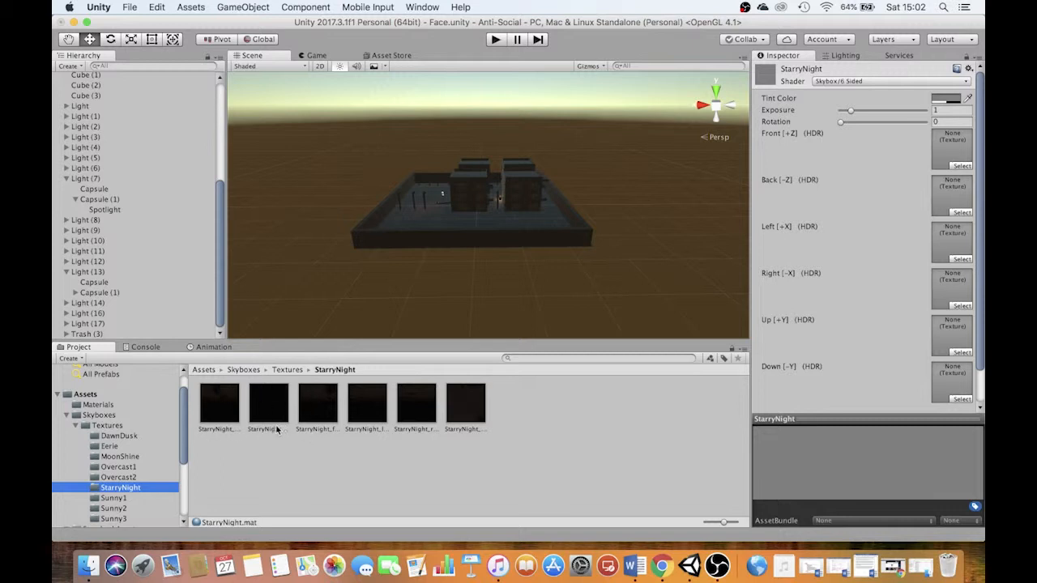
scroll(183, 424, "up", 3)
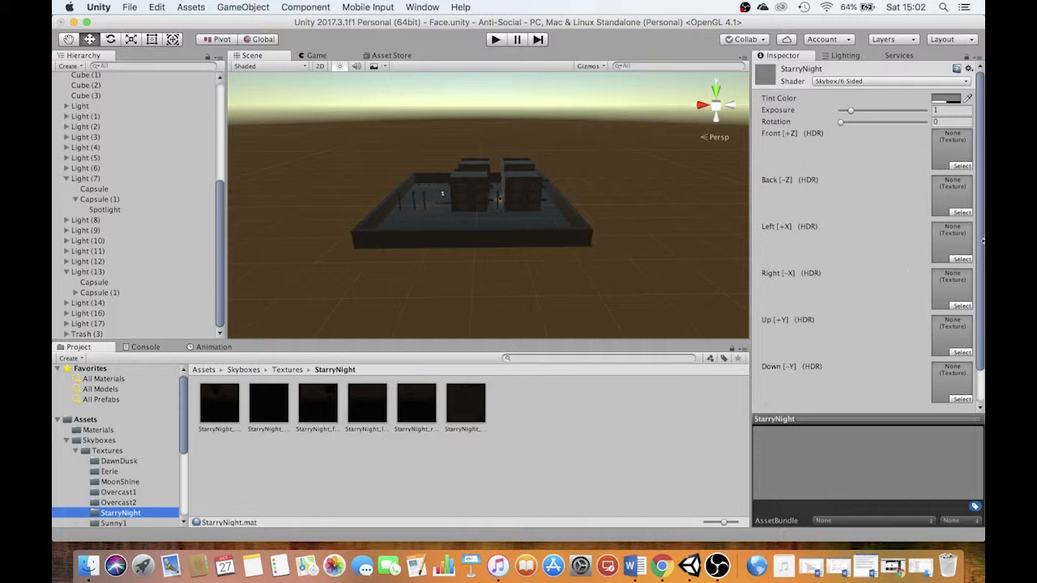
left_click(474, 410)
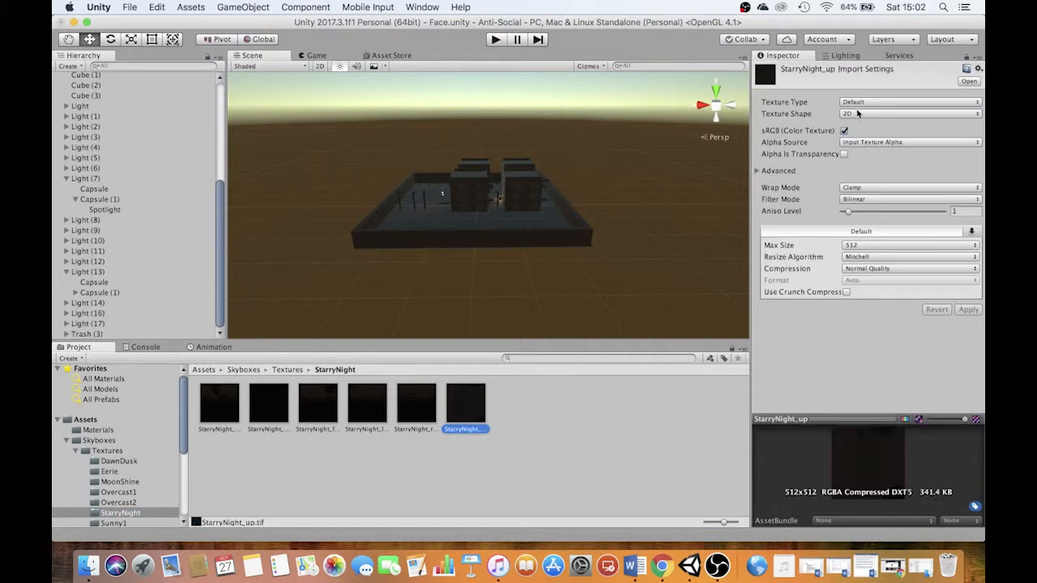
Lock the Inspector on the StarryNight material from Assets and reopen the StarryNight textures folder
left_click(85, 419)
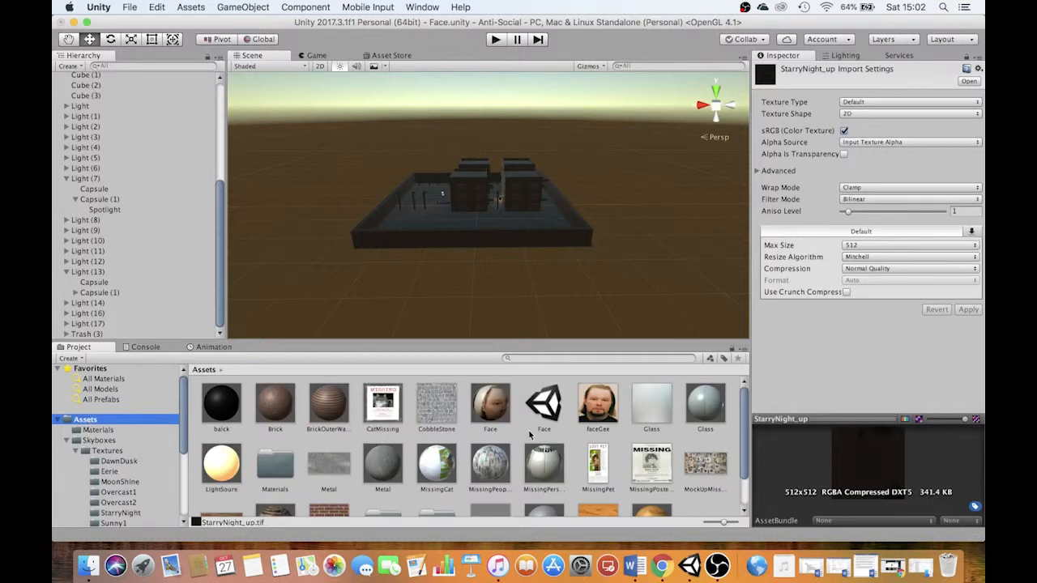
scroll(538, 438, "down", 2)
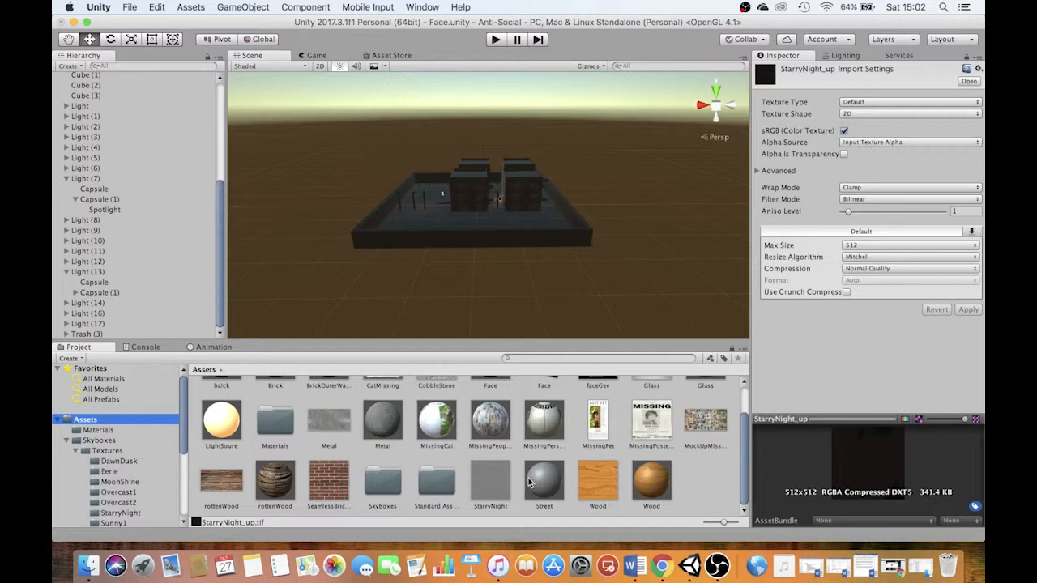
left_click(486, 487)
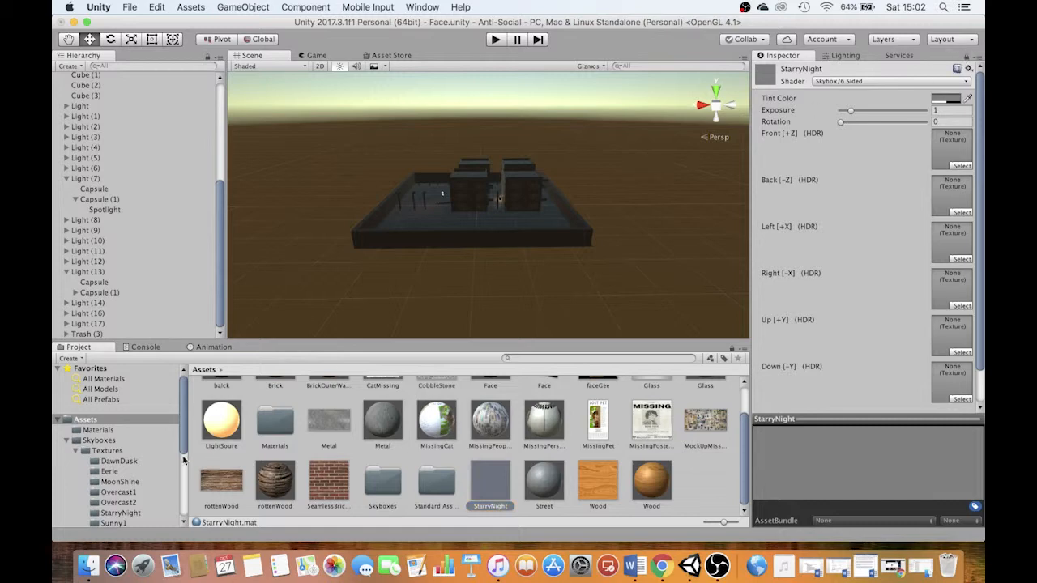
left_click(121, 513)
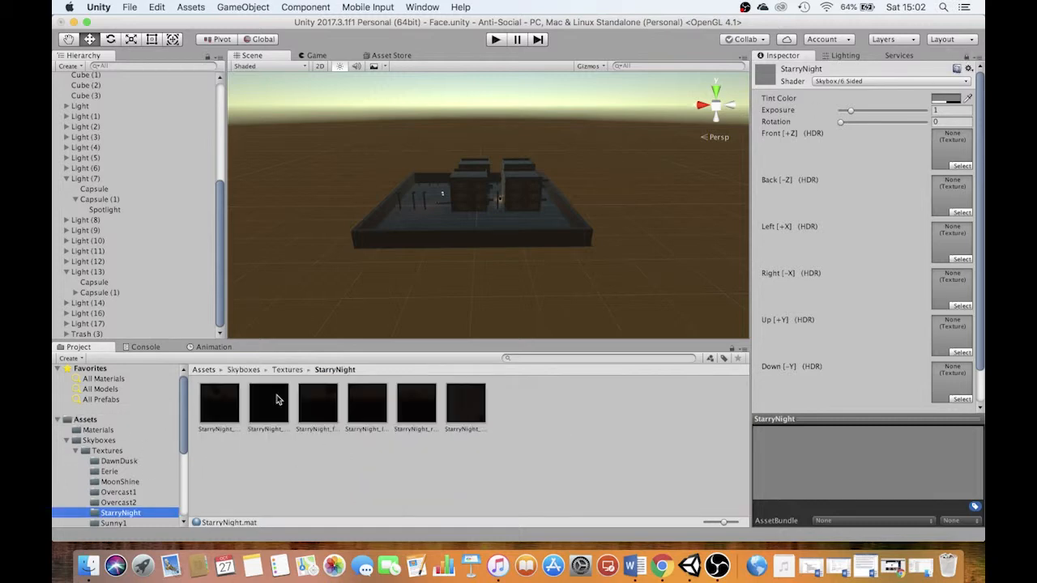
Show the StarryNight textures as a list with full names and check which side each one belongs to
left_click(218, 403)
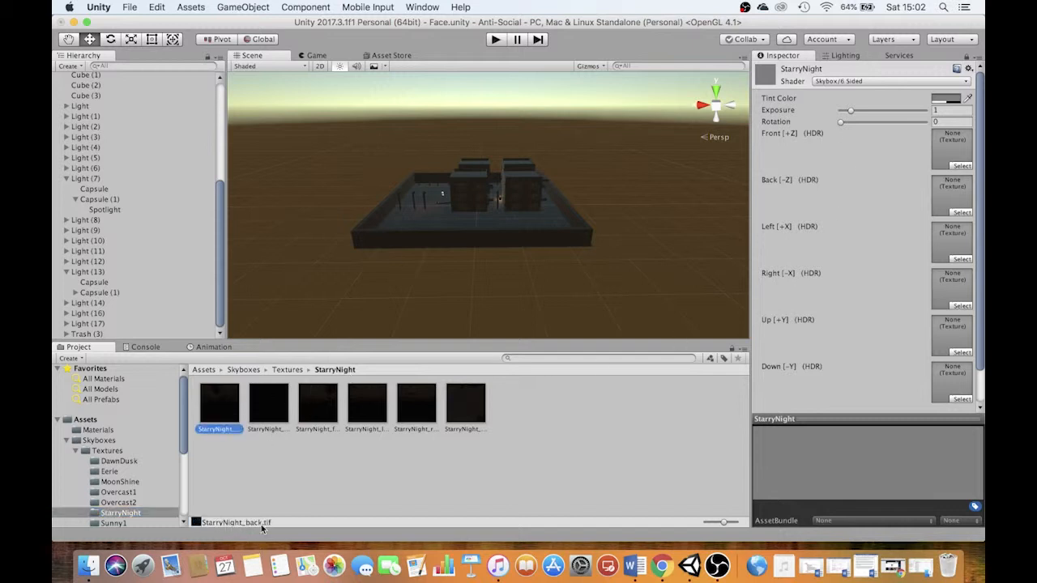
left_click(258, 403)
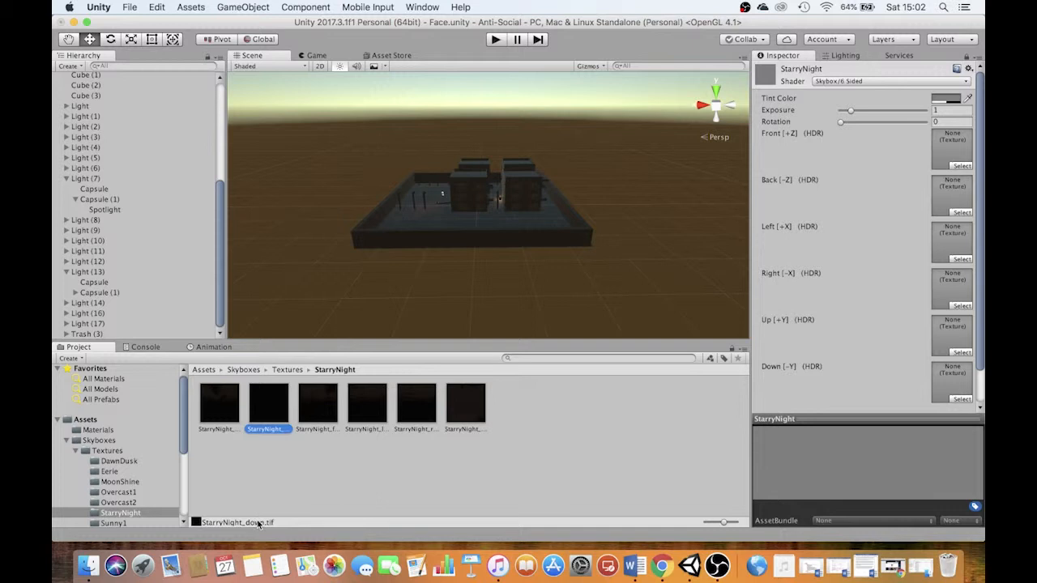
left_click_drag(725, 524, 702, 521)
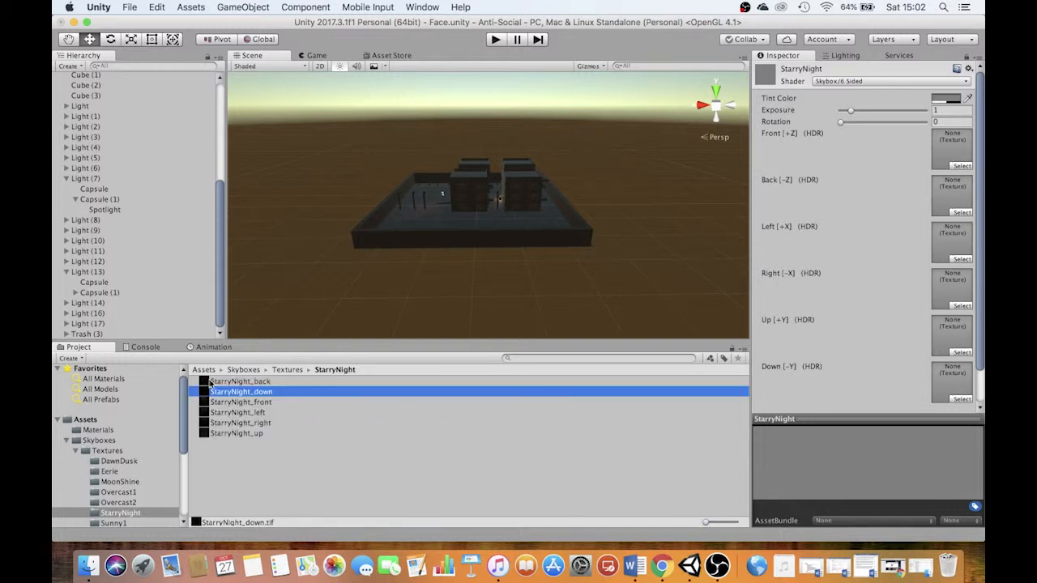
left_click(249, 403)
left_click(244, 413)
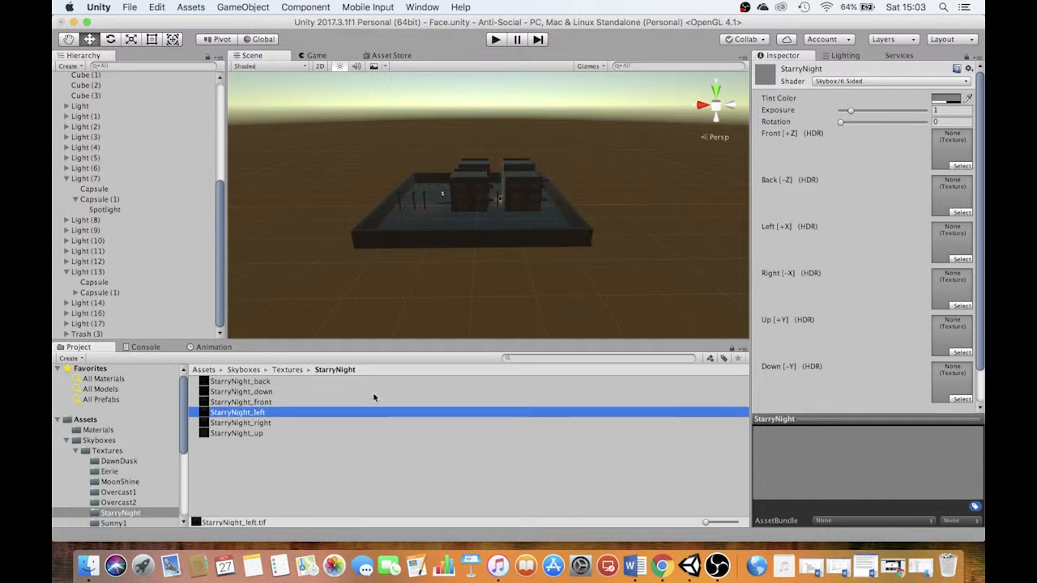
Assign the StarryNight front, back, left, right, up and down textures to the matching sides of the skybox material
left_click_drag(242, 402, 952, 148)
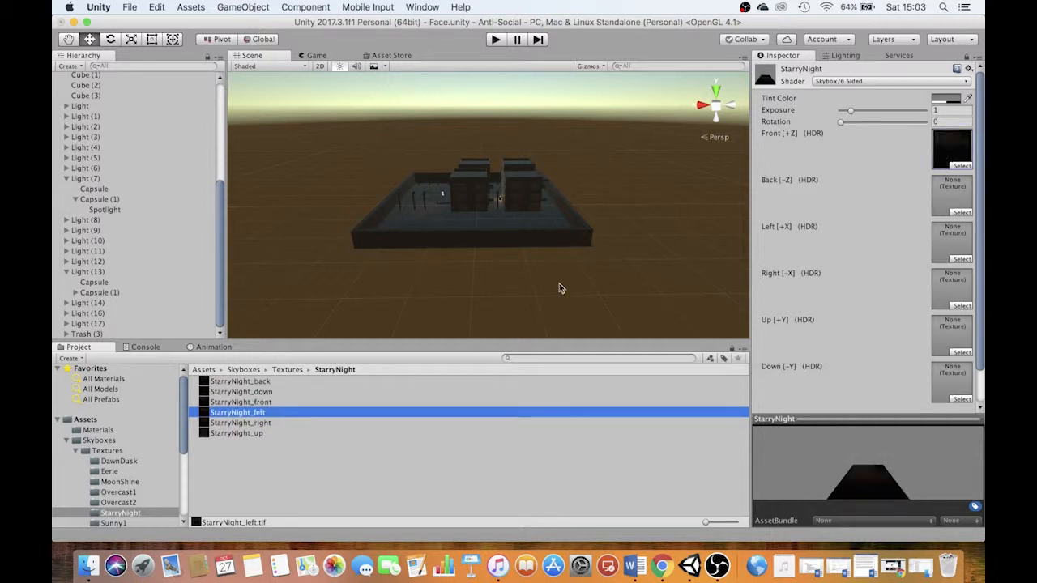
left_click_drag(240, 381, 952, 195)
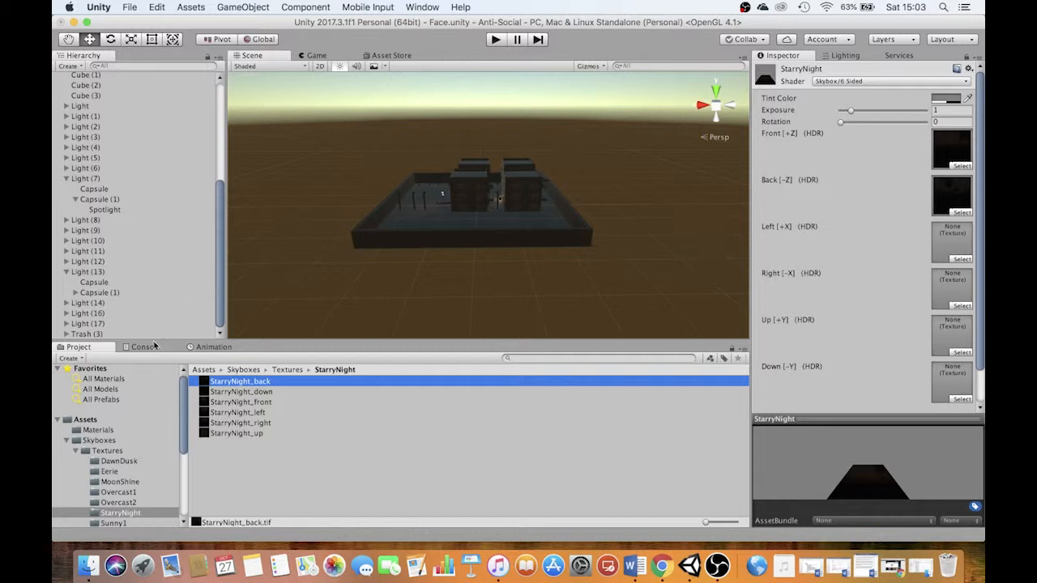
left_click_drag(212, 413, 952, 242)
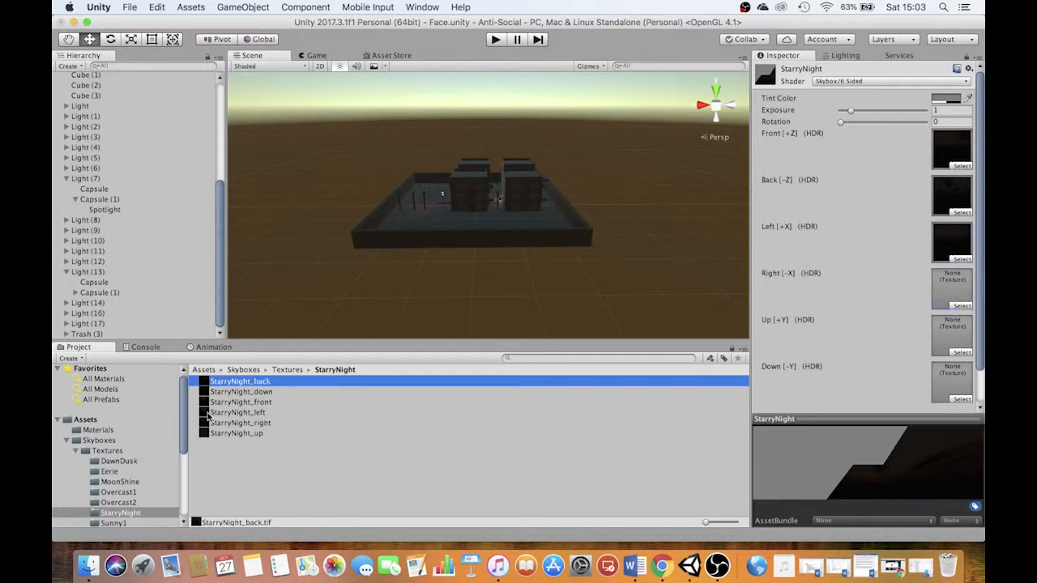
left_click_drag(210, 423, 952, 290)
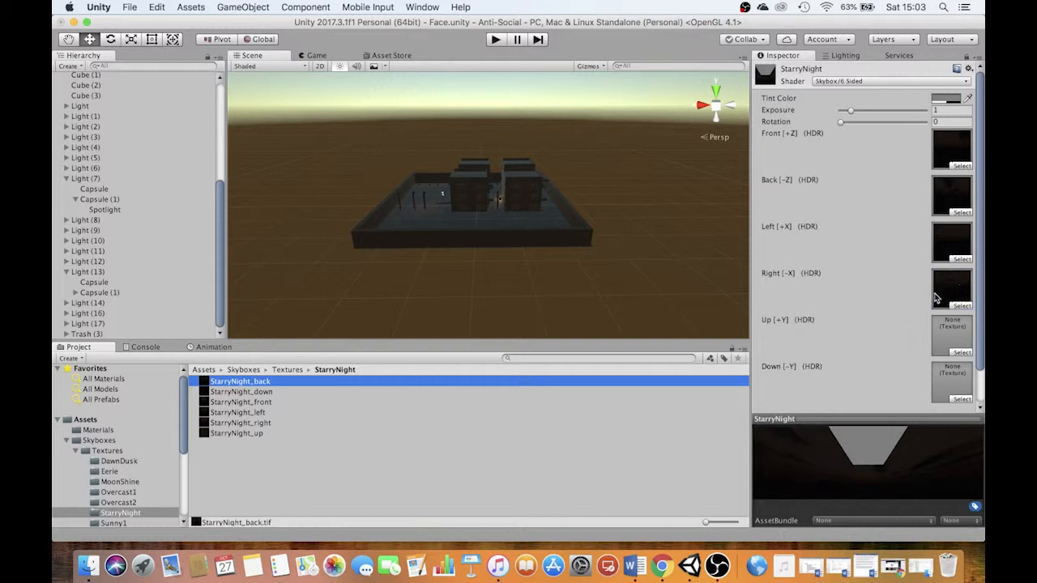
left_click_drag(215, 434, 954, 339)
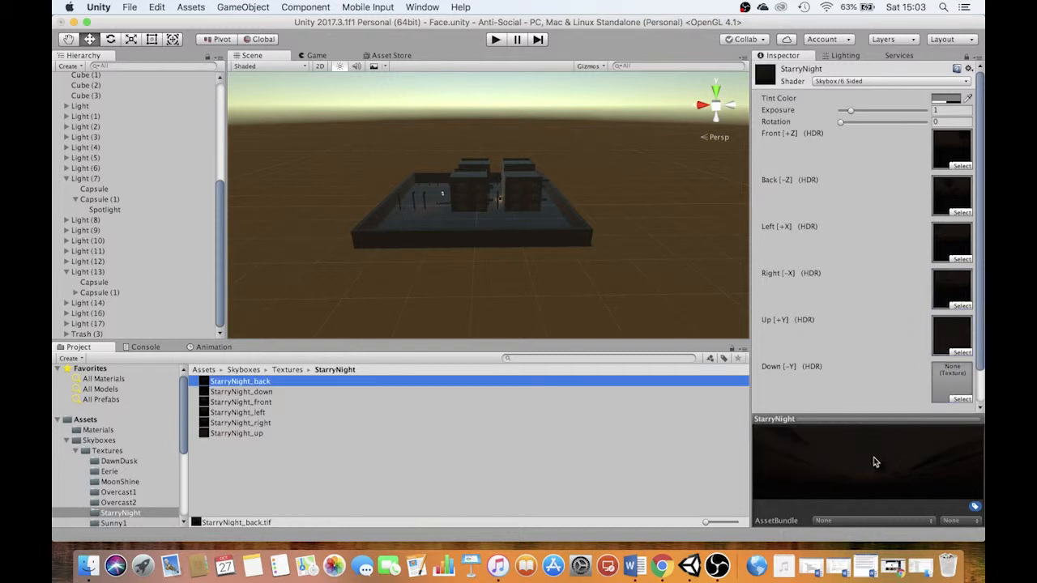
left_click_drag(212, 392, 940, 358)
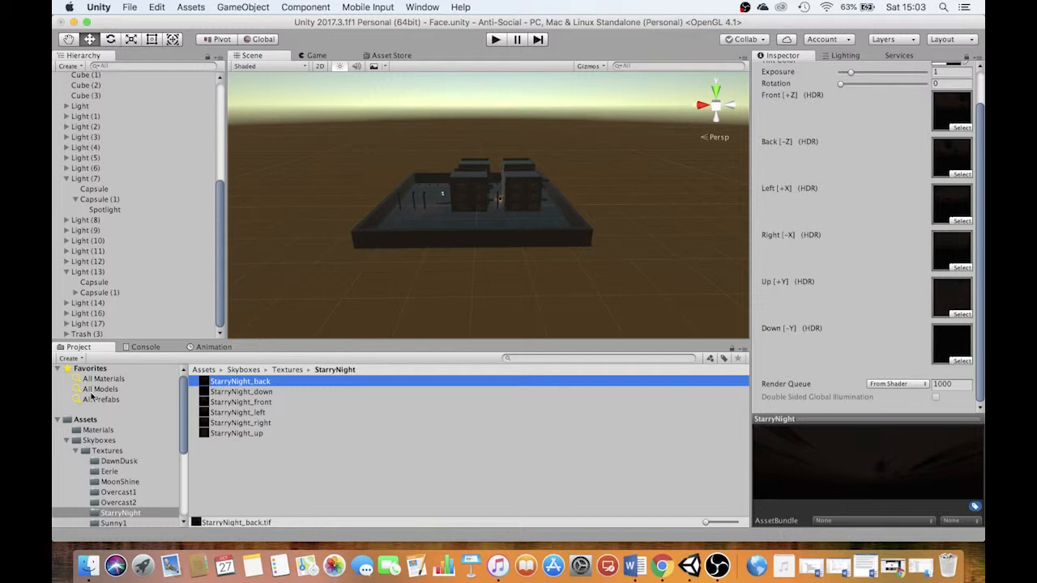
Show the Assets folder with larger thumbnails, unlock the Inspector, and apply the StarryNight material to the scene's sky
left_click(85, 420)
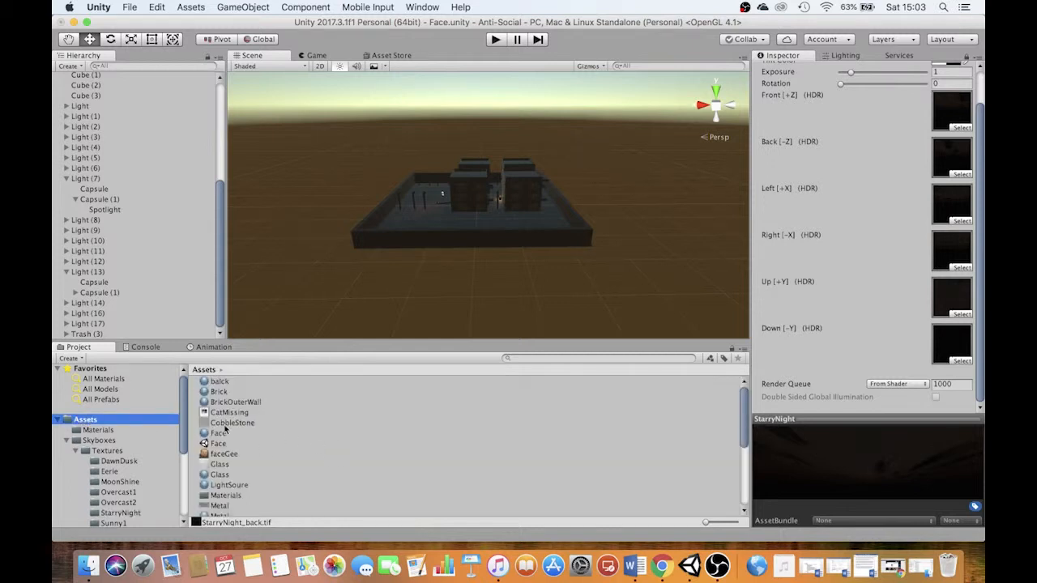
left_click_drag(708, 523, 725, 523)
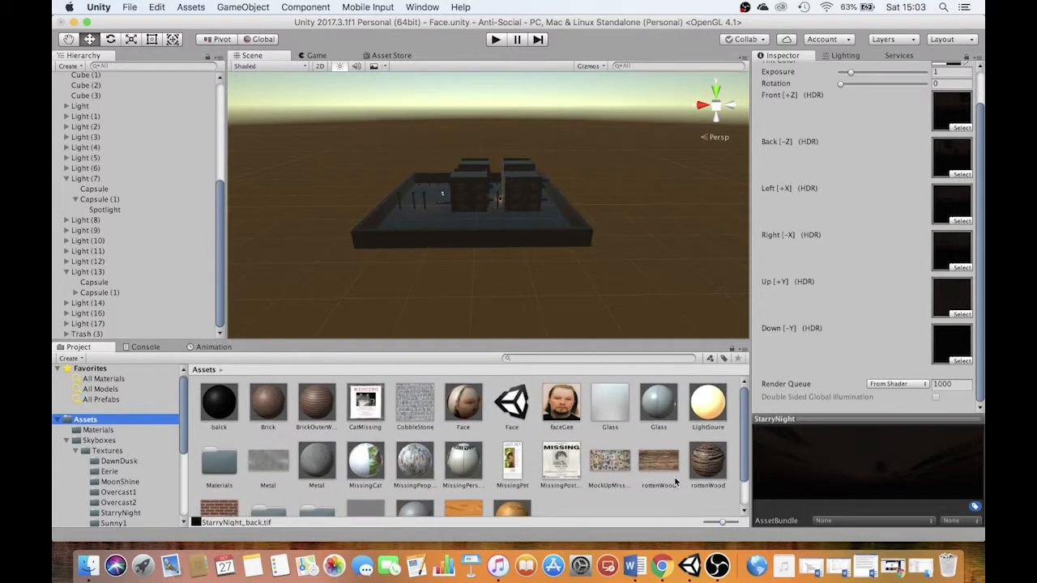
scroll(610, 473, "down", 1)
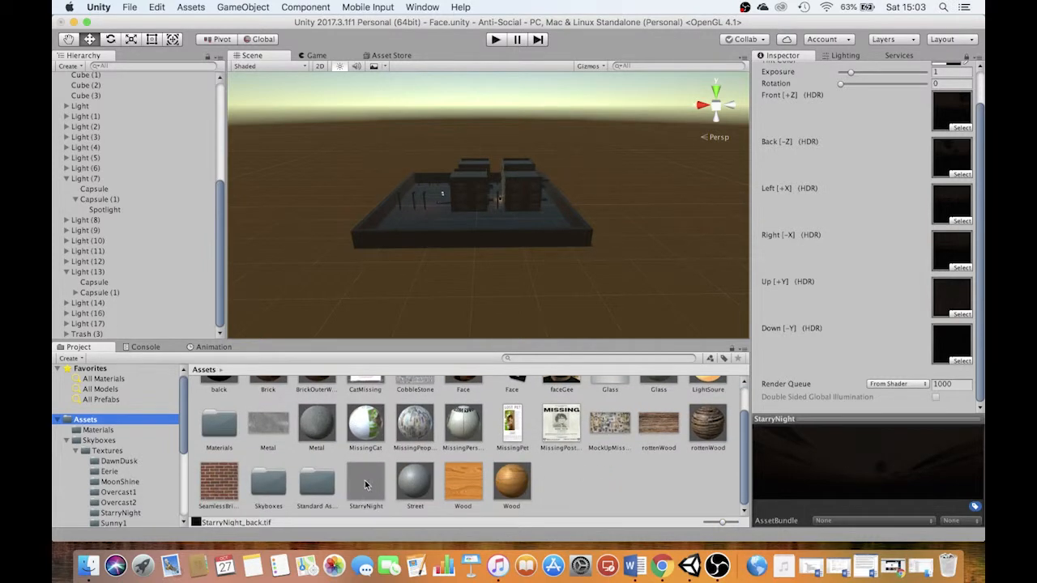
left_click(968, 57)
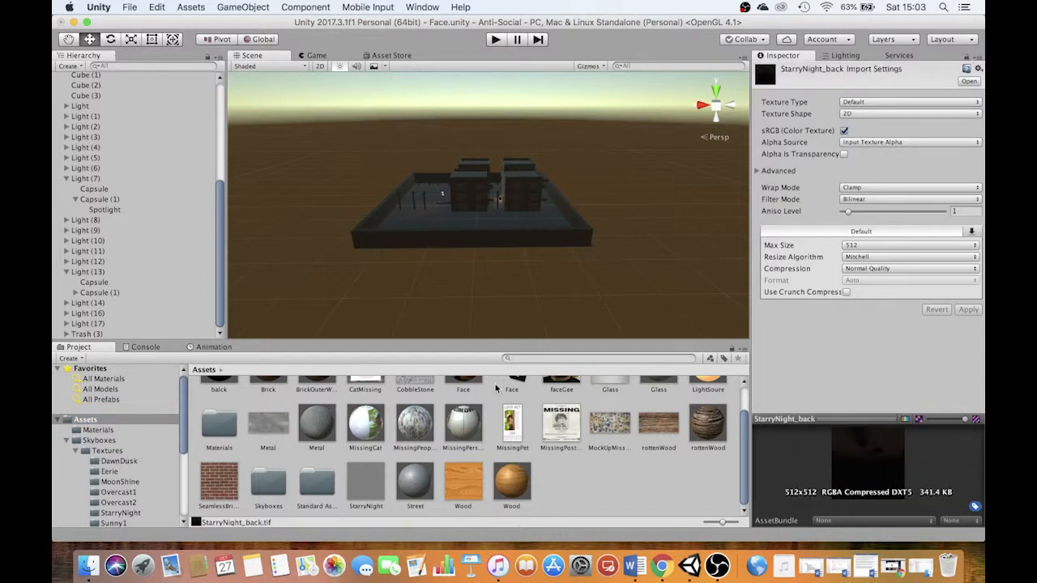
left_click(368, 485)
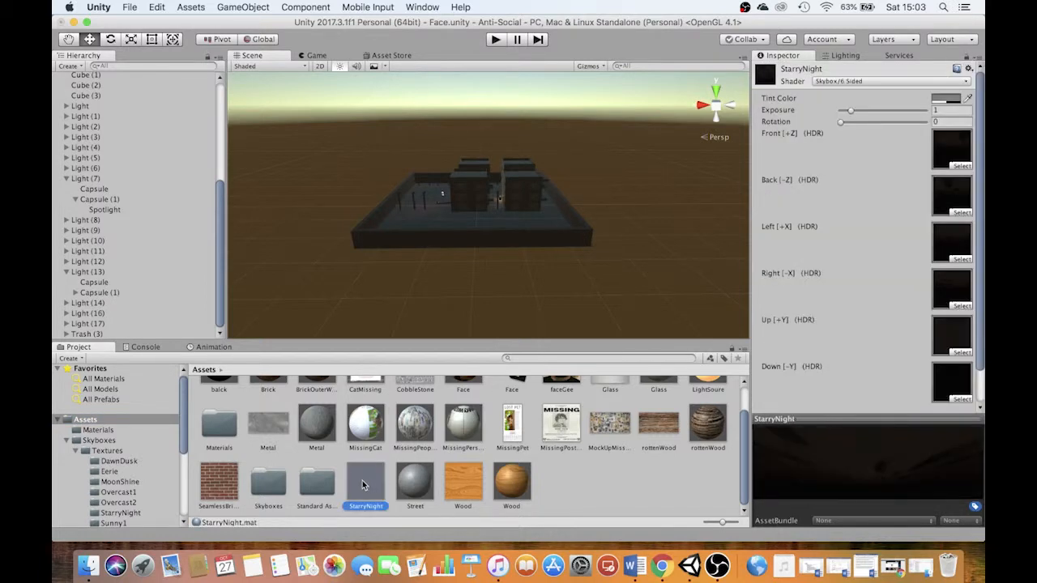
left_click_drag(365, 485, 307, 211)
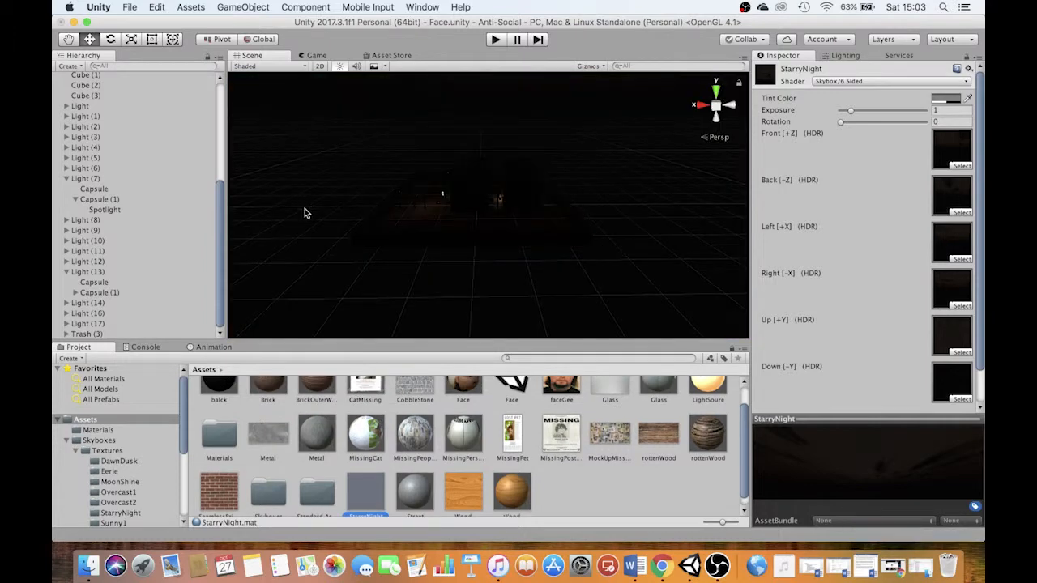
Play-test the level under the new sky, stop it, and turn off scene lighting in the Scene view
left_click(495, 40)
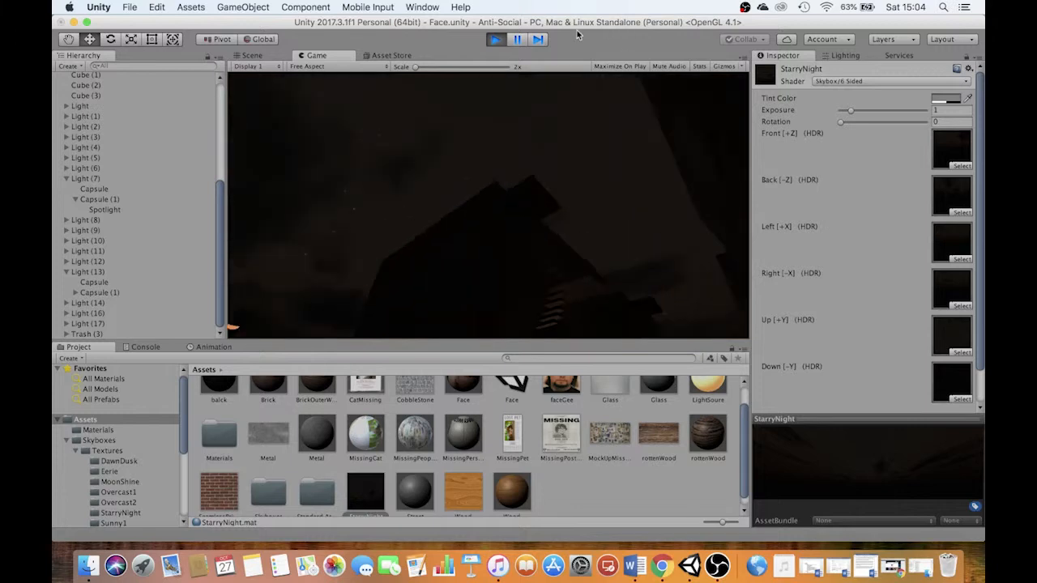
left_click(495, 39)
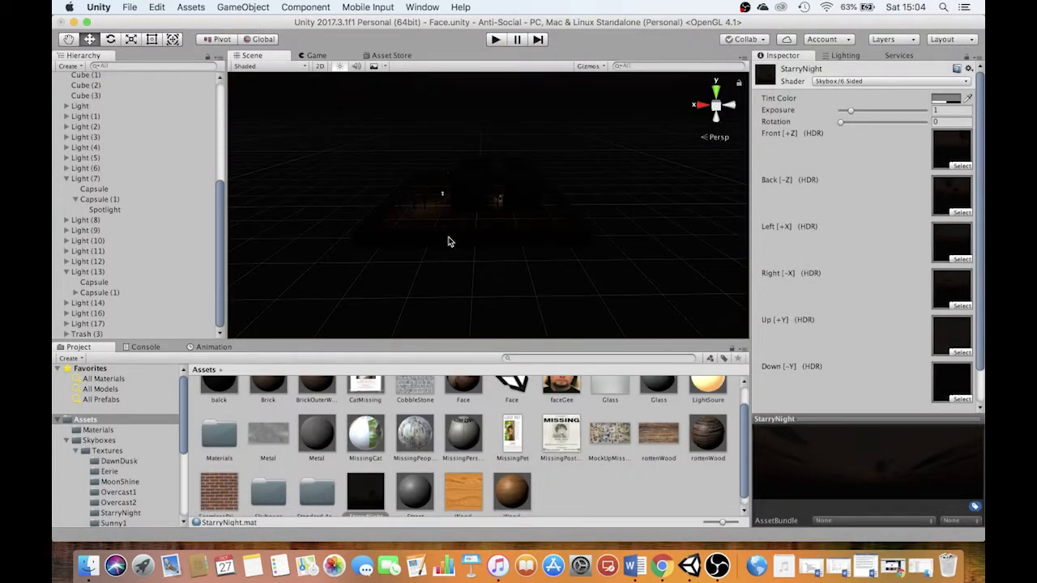
left_click(340, 67)
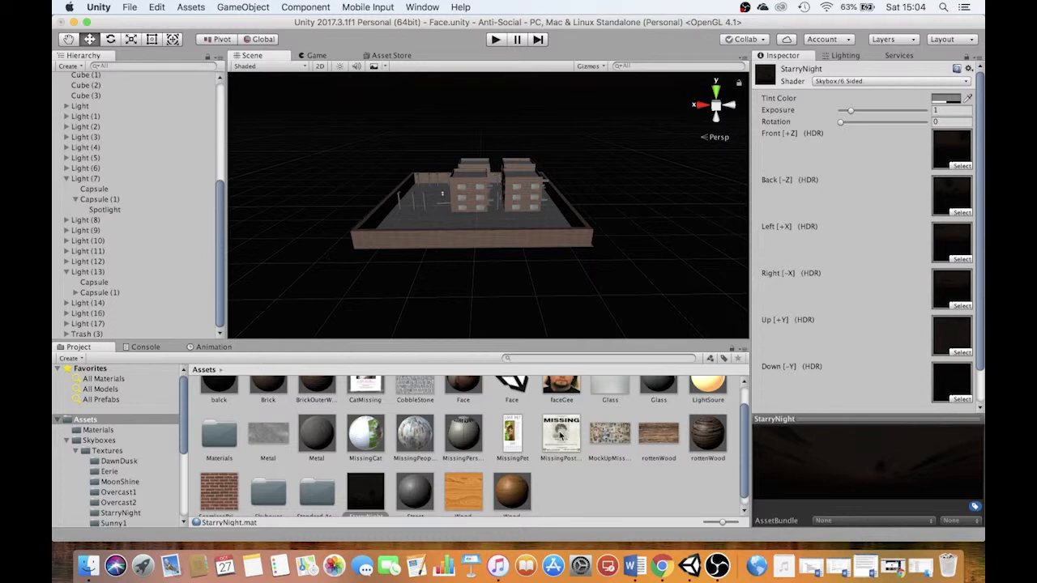
Import the Scary Horror Music - Haunted MP3 from the Downloads folder in Finder into the project's Assets
left_click(88, 567)
left_click(708, 314)
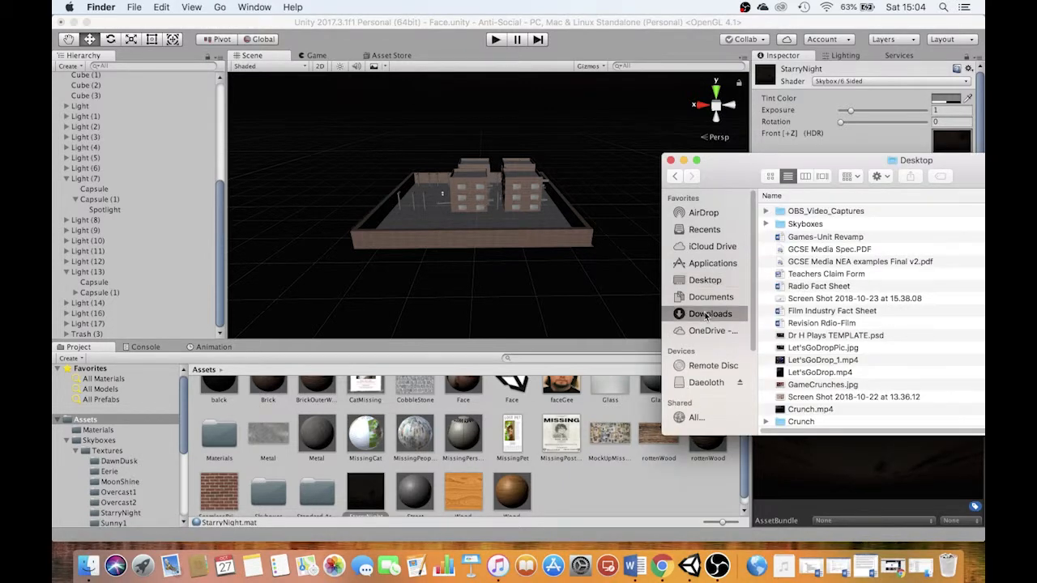
left_click(874, 212)
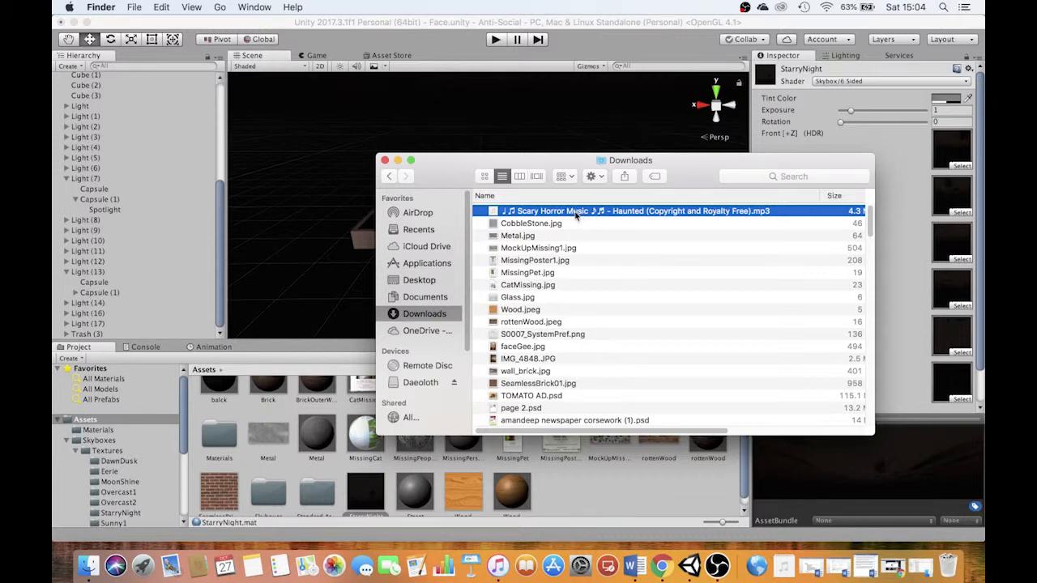
left_click_drag(576, 213, 607, 485)
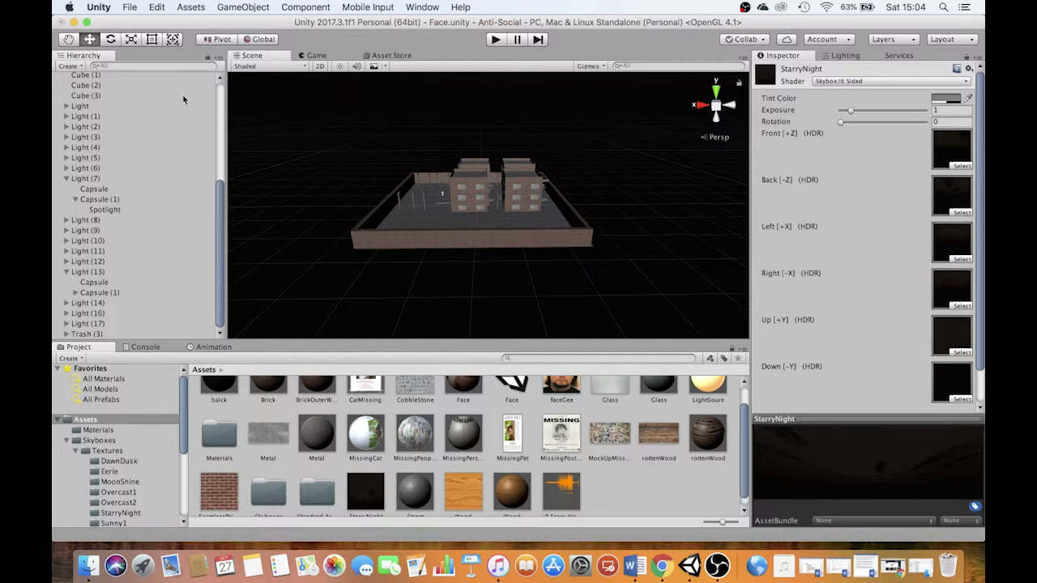
Add an Audio Source component to the Plane and view the level from the top
left_click_drag(216, 186, 231, 72)
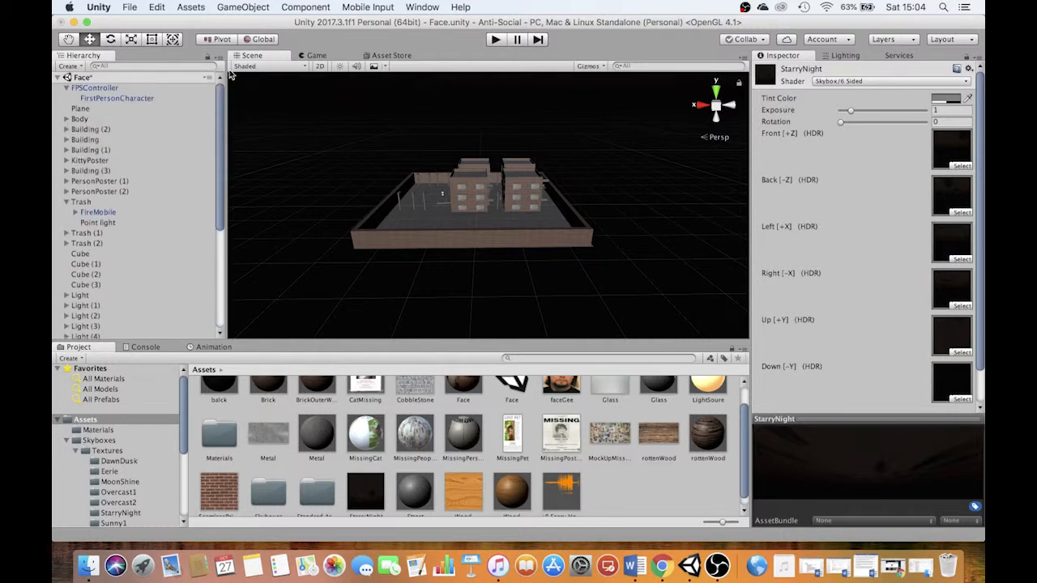
left_click(80, 109)
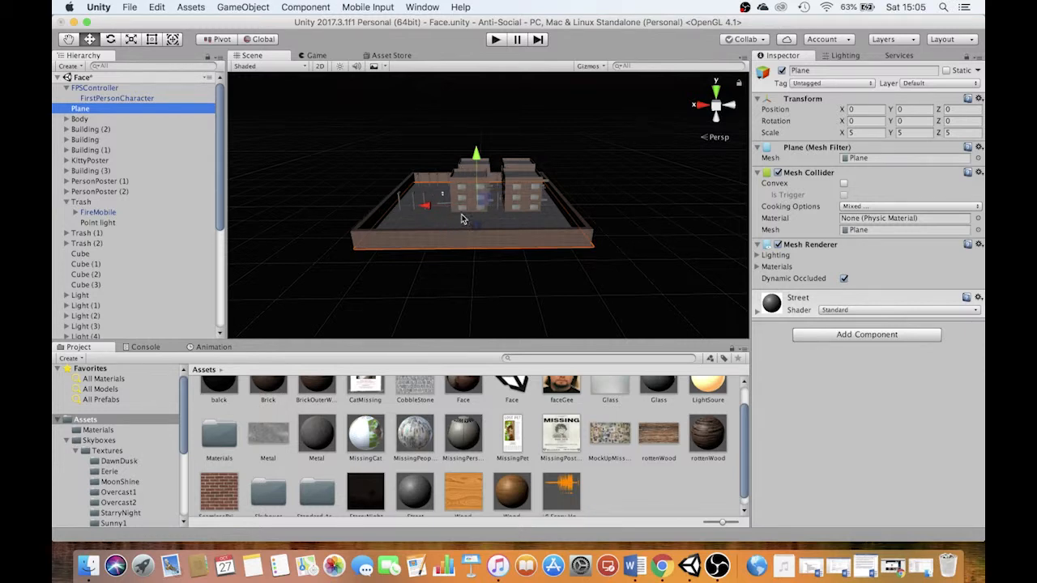
left_click(715, 95)
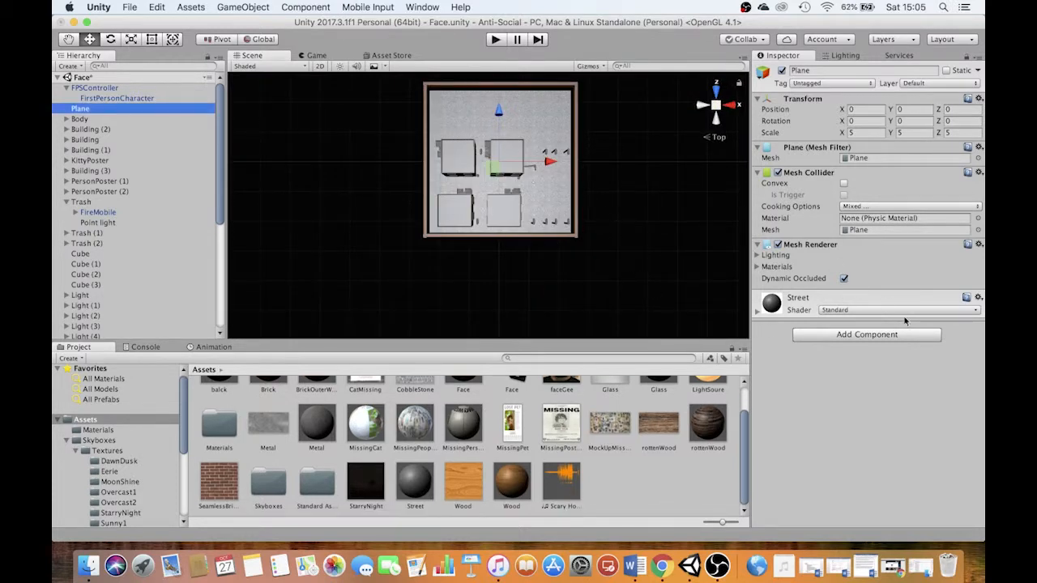
left_click(866, 335)
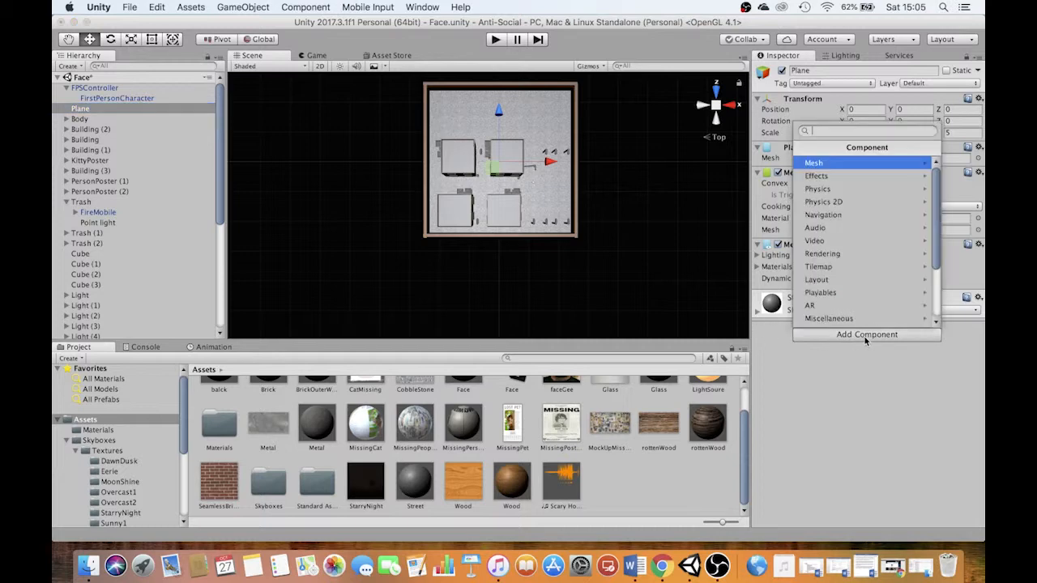
left_click(816, 228)
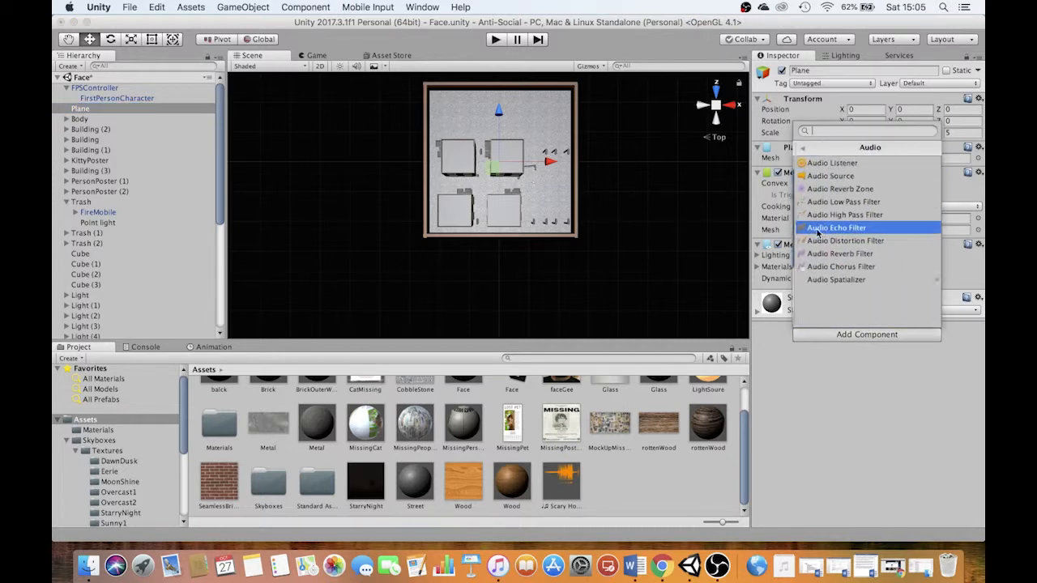
left_click(816, 177)
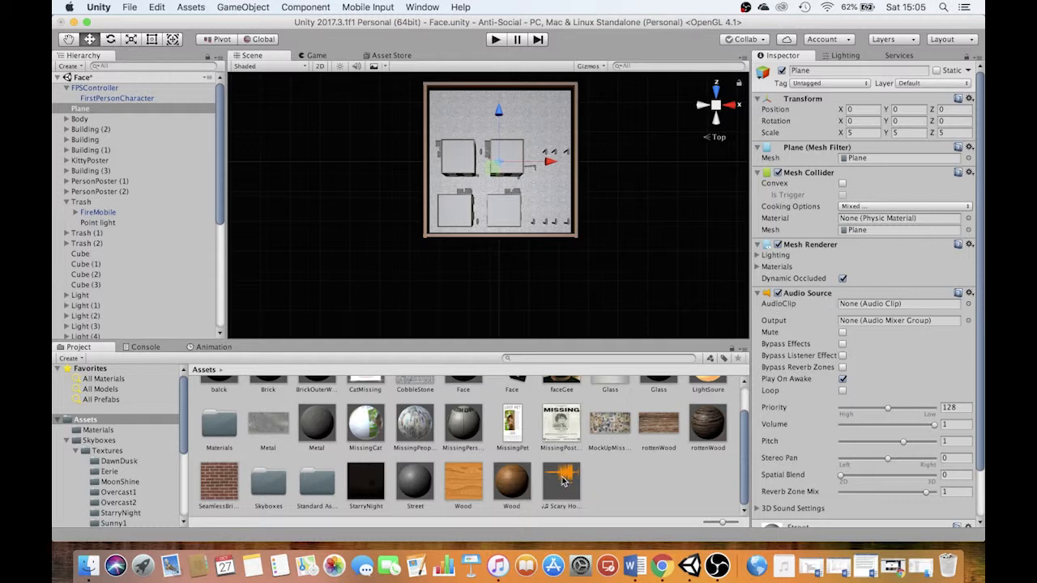
Use the Scary Horror Music track as the Plane's AudioClip with Loop enabled, and check the clip's import settings
left_click_drag(565, 481, 854, 304)
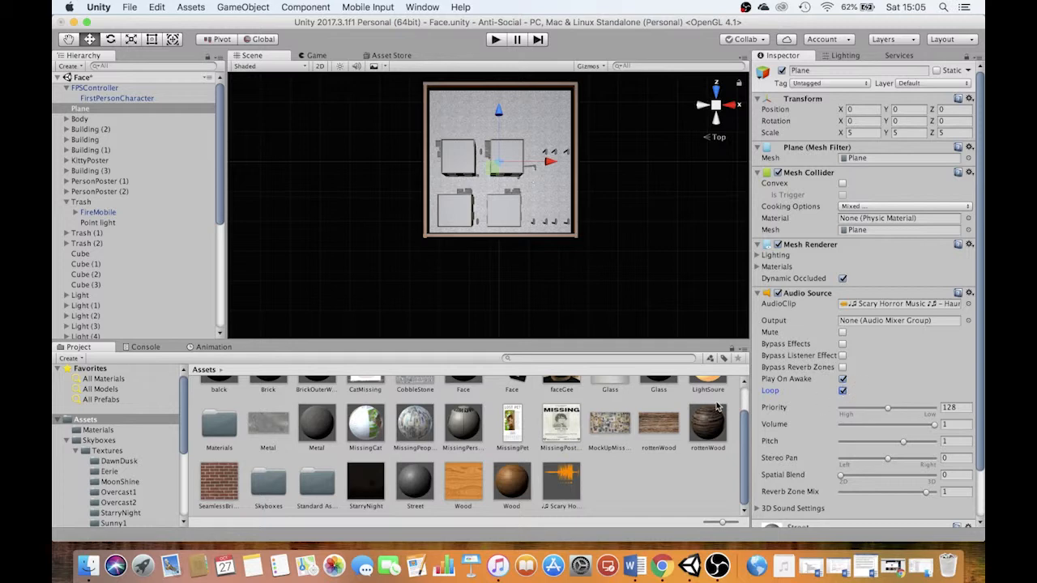
left_click(575, 486)
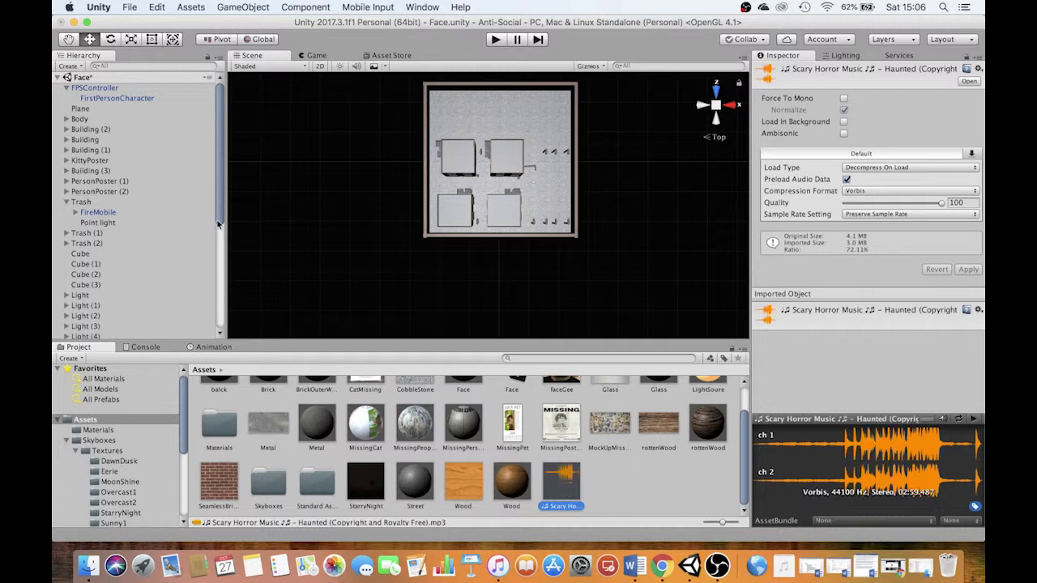
left_click(85, 110)
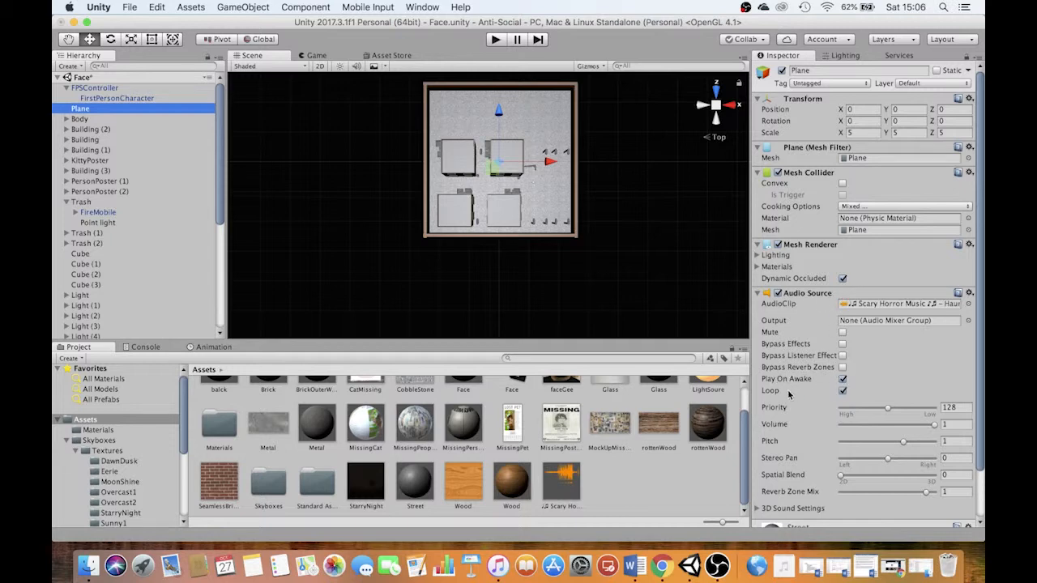
Play-test the level with the system volume raised, walking past the burning barrels and posters to check music and sky
key("XF86AudioRaiseVolume")
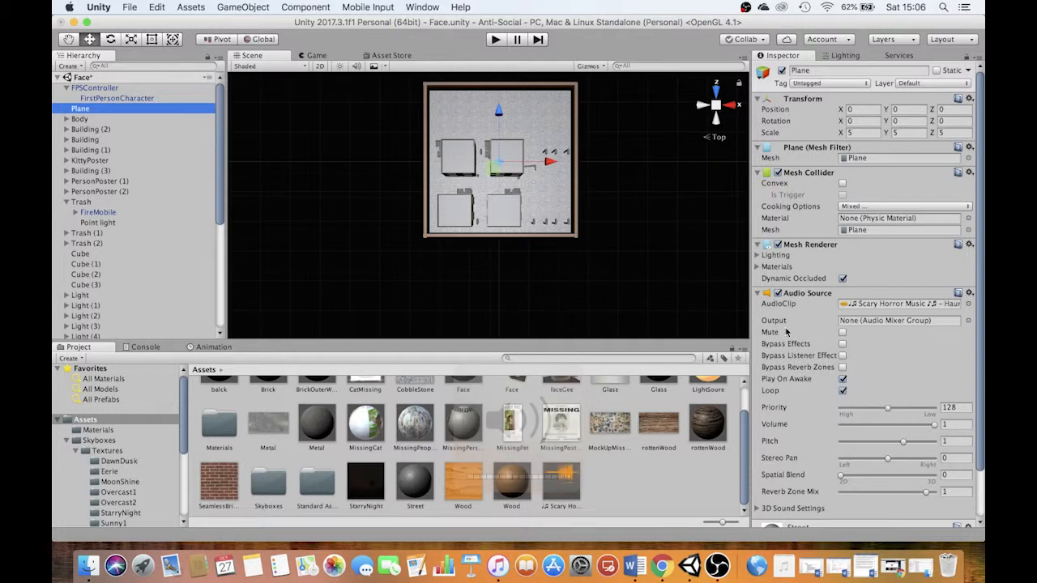
left_click(502, 43)
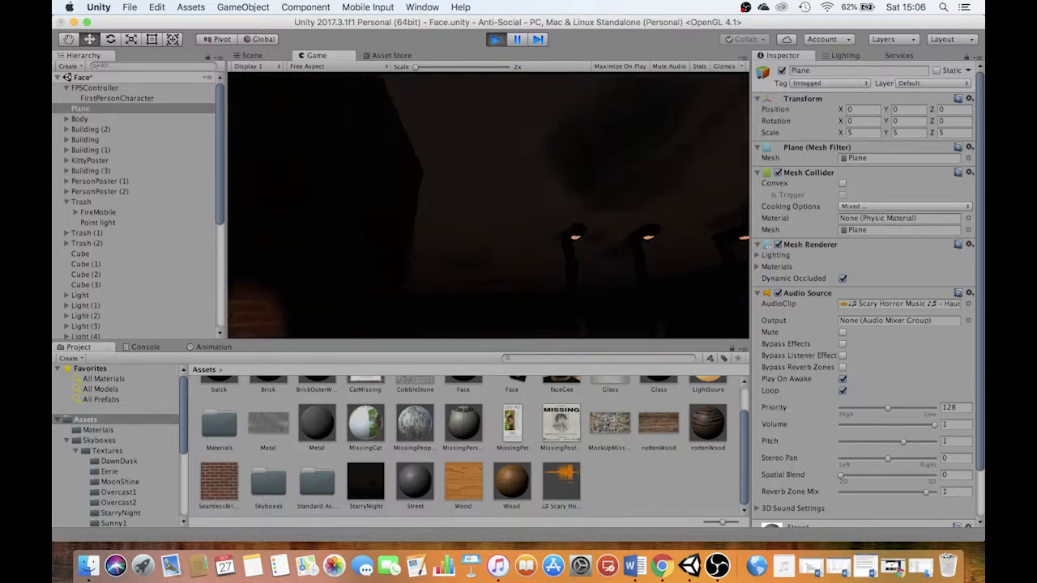
key("w")
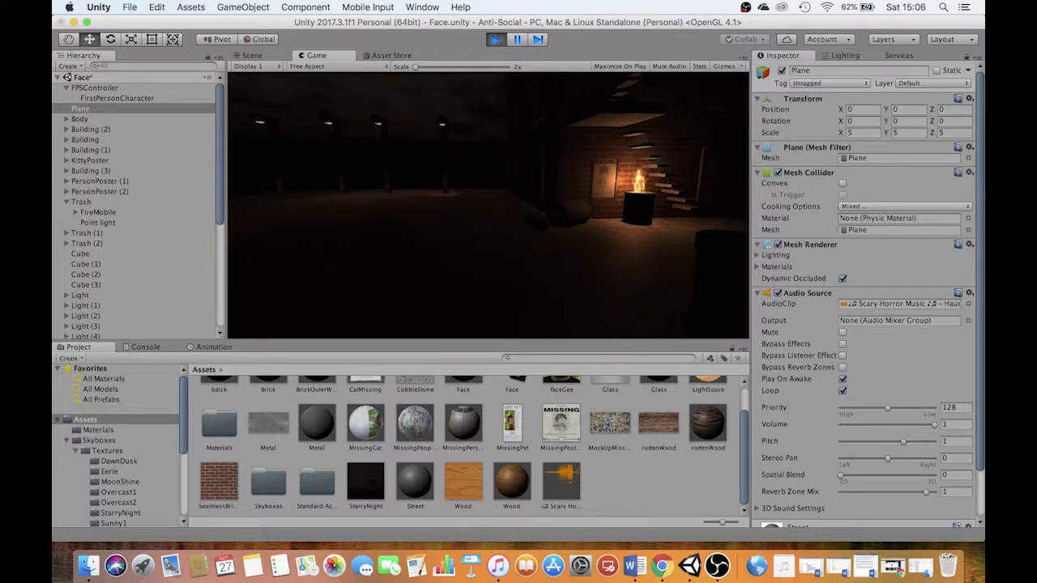
key("w")
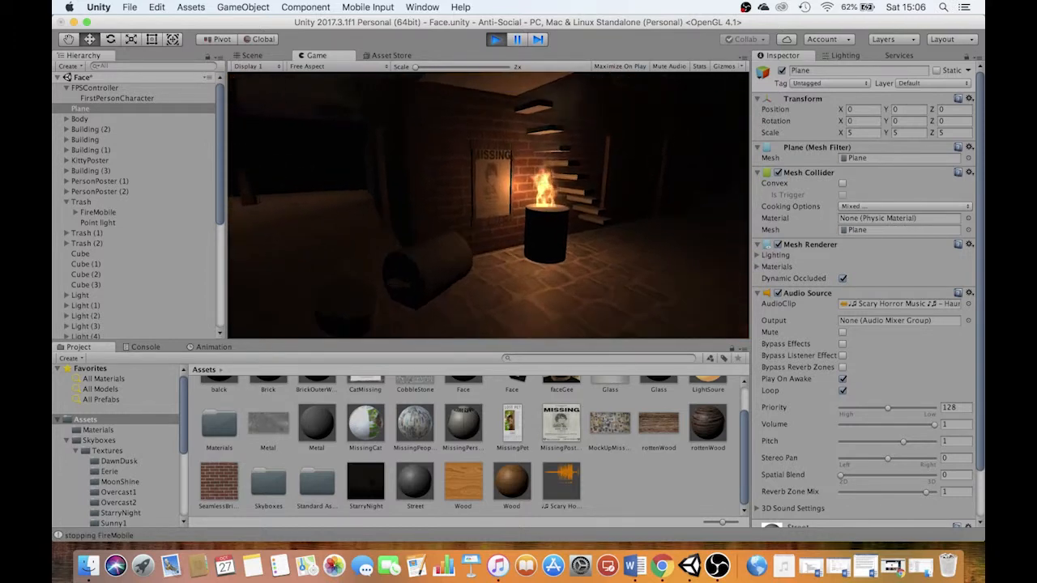
key("w")
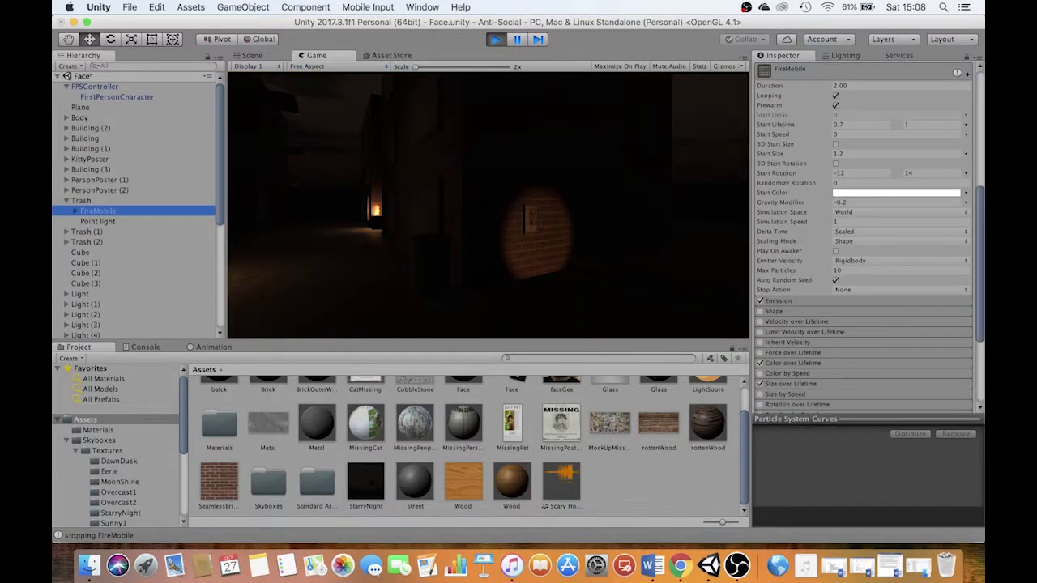
key("w")
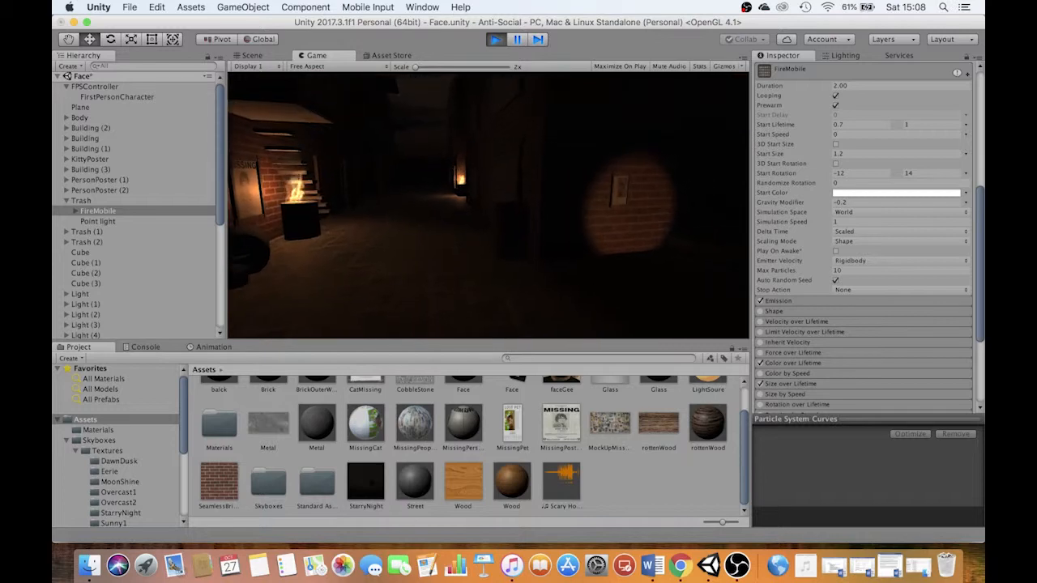
key("w")
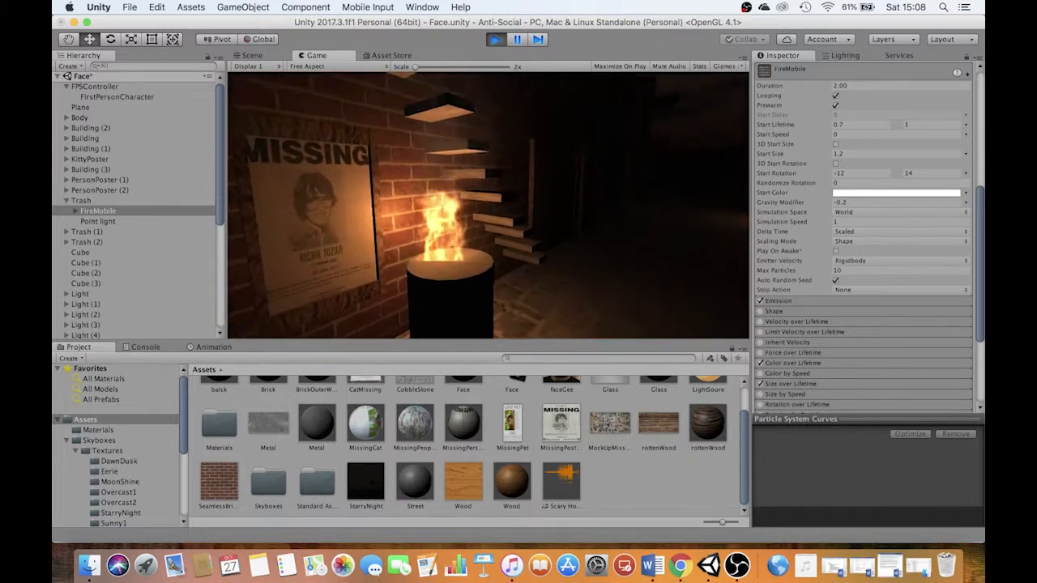
key("XF86AudioRaiseVolume")
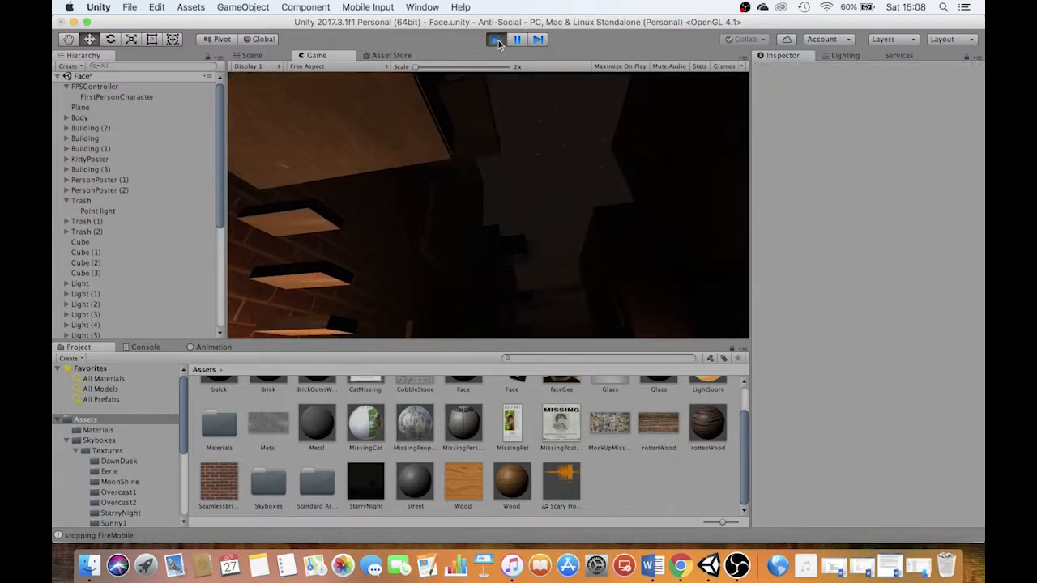
Stop the play test and remove the Particle System Destroyer script from the FireMobile under Trash
left_click(497, 40)
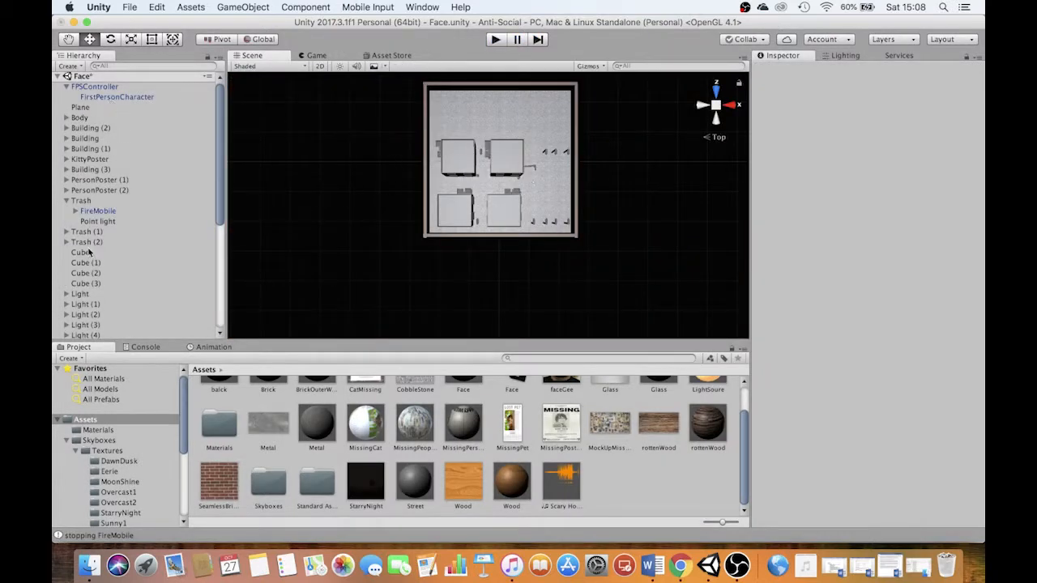
left_click(97, 212)
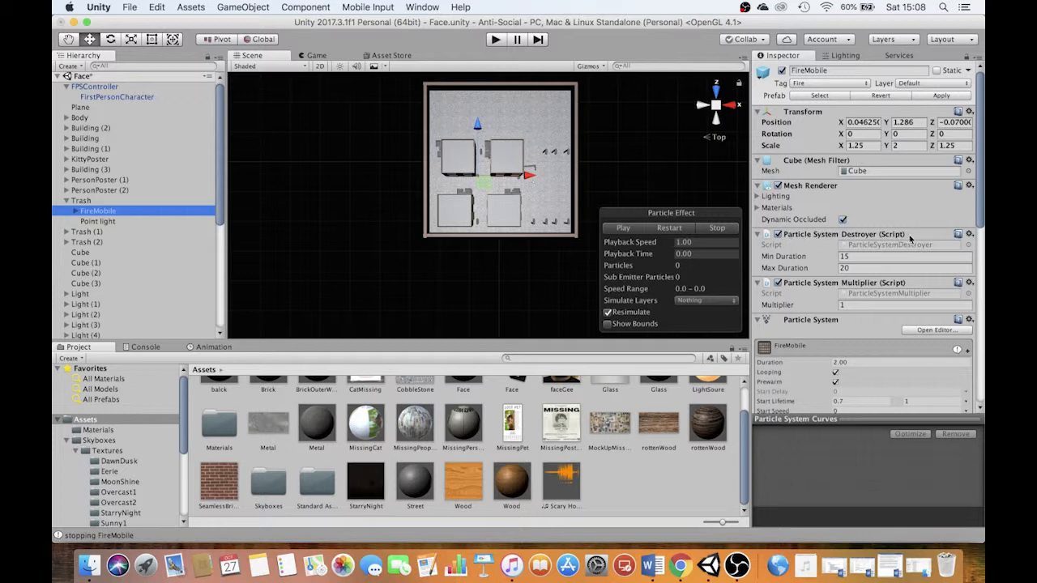
left_click(970, 234)
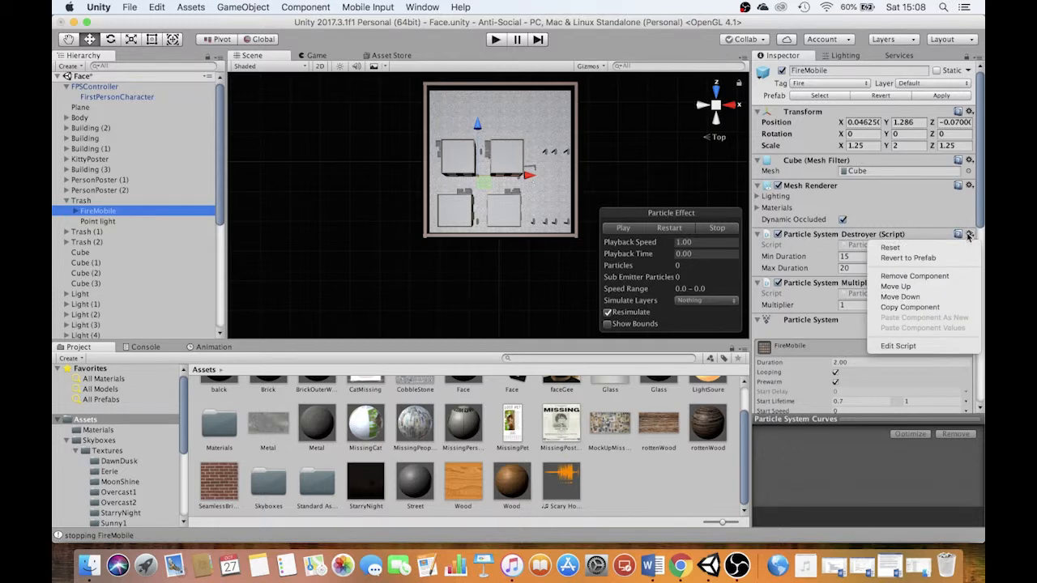
left_click(915, 277)
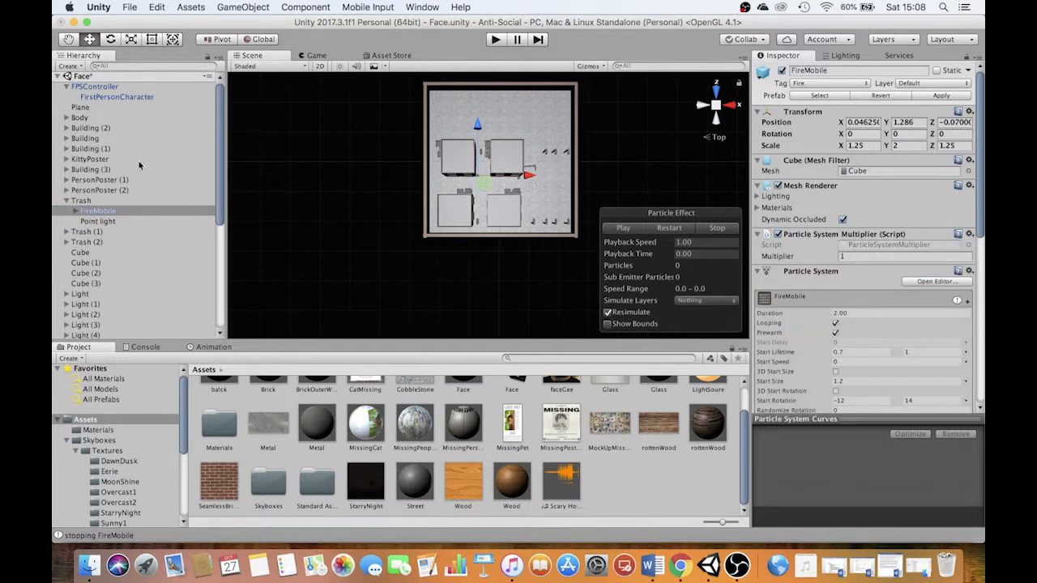
Inspect the FireMobile under Trash (3) and play-test the level to check the barrel fires
left_click_drag(219, 183, 217, 282)
left_click(69, 180)
left_click(66, 179)
left_click(66, 210)
left_click(66, 314)
left_click(107, 325)
left_click(495, 40)
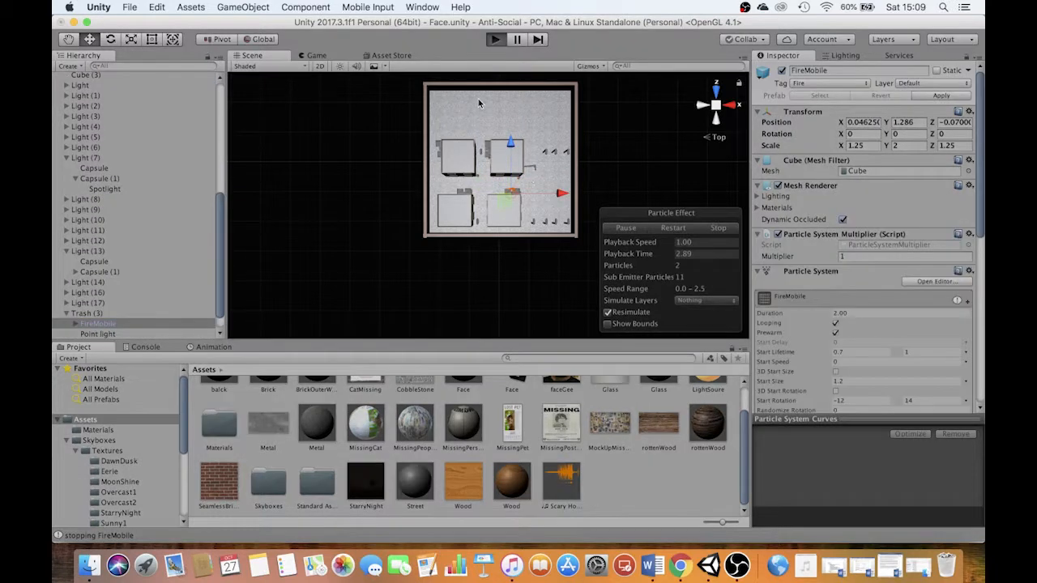
key("w")
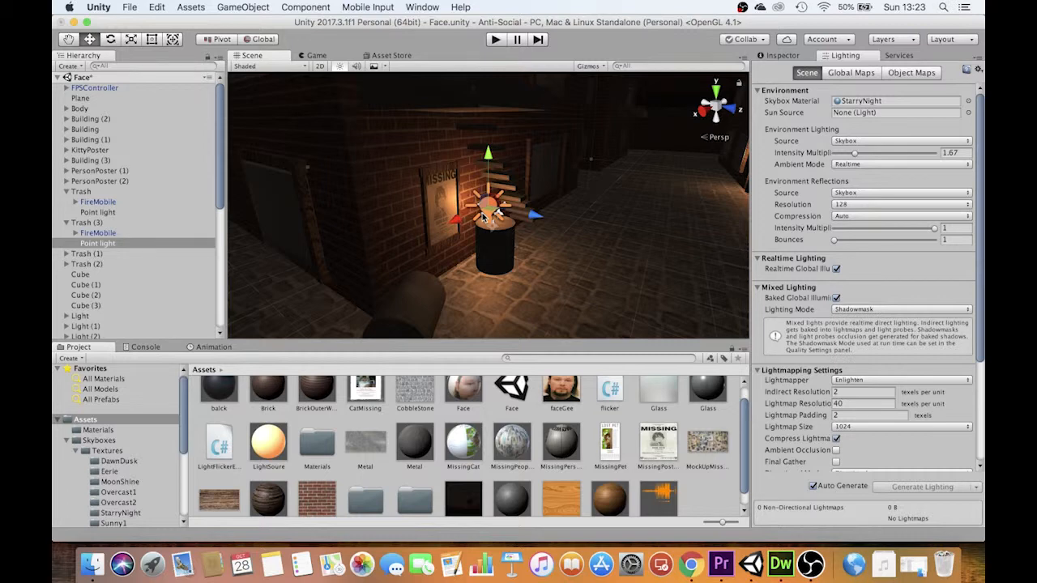
Duplicate the LightFlickerEffect script in the project's Assets
left_click(214, 450)
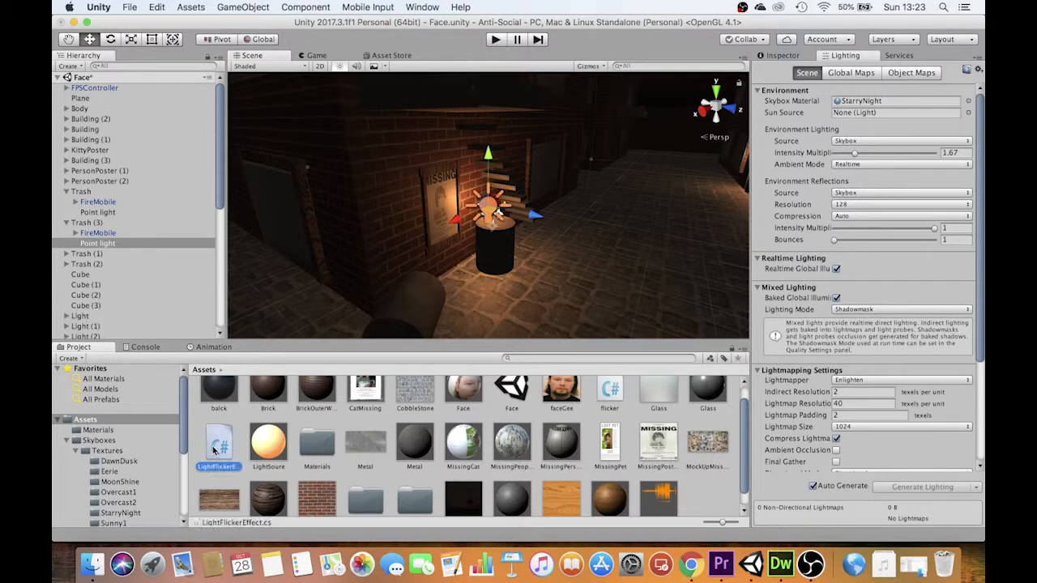
key("super+c")
key("super+v")
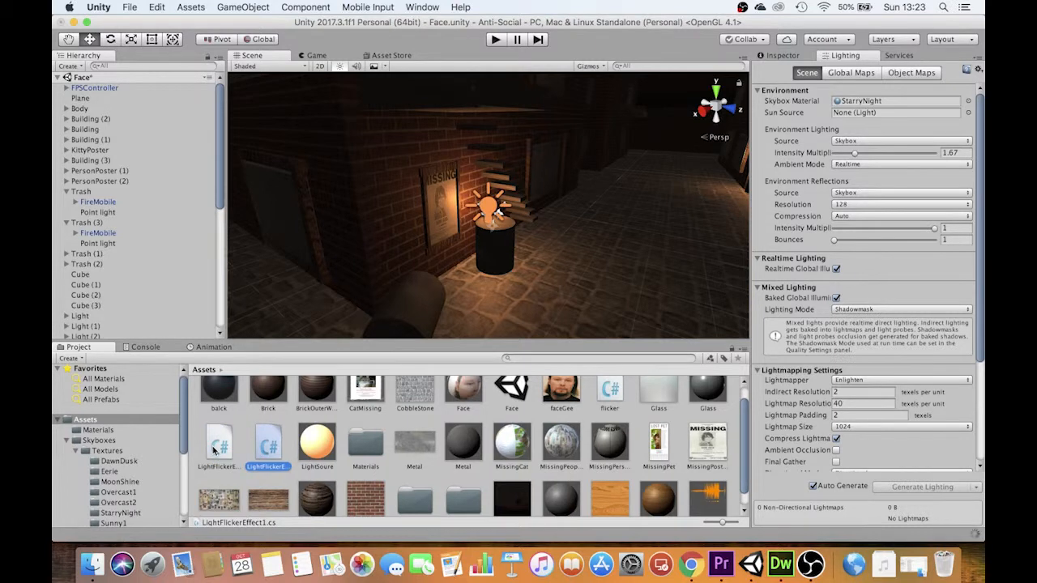
Rename the duplicated script's class to LightFlickerEffect1 in Dreamweaver, and check Unity's console for errors
double_click(281, 457)
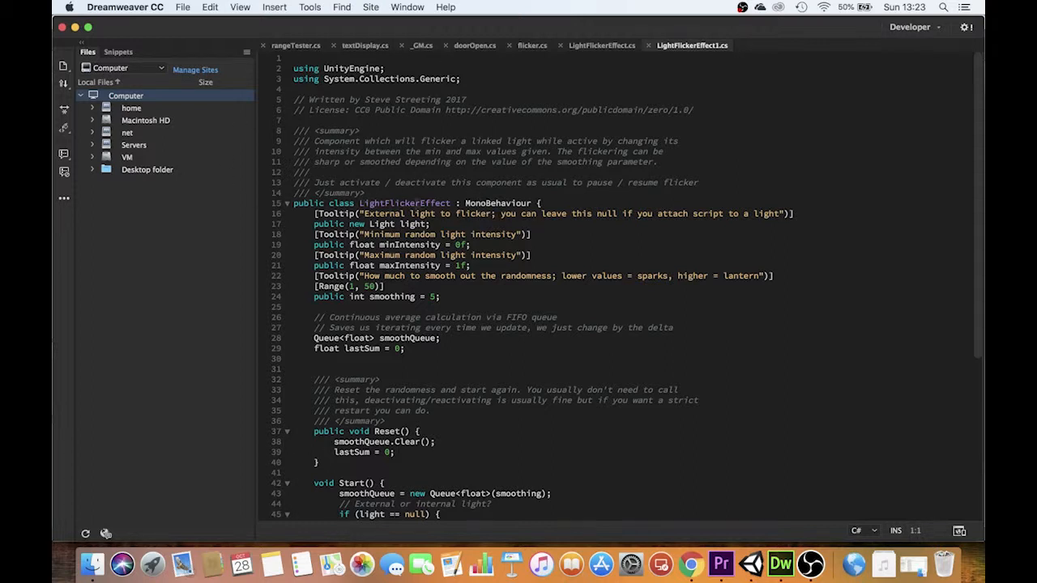
left_click(450, 203)
type("1")
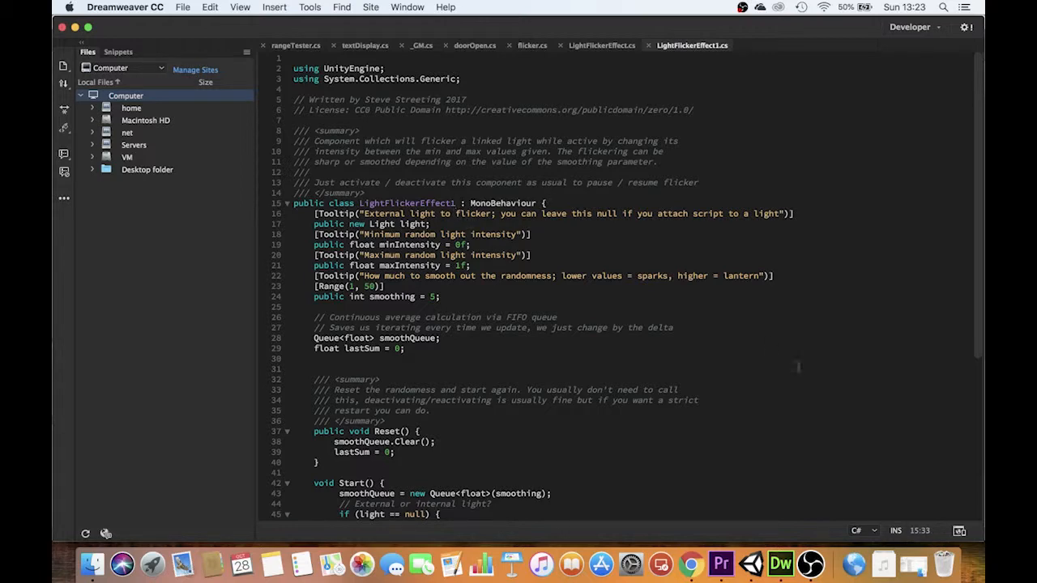
left_click(751, 564)
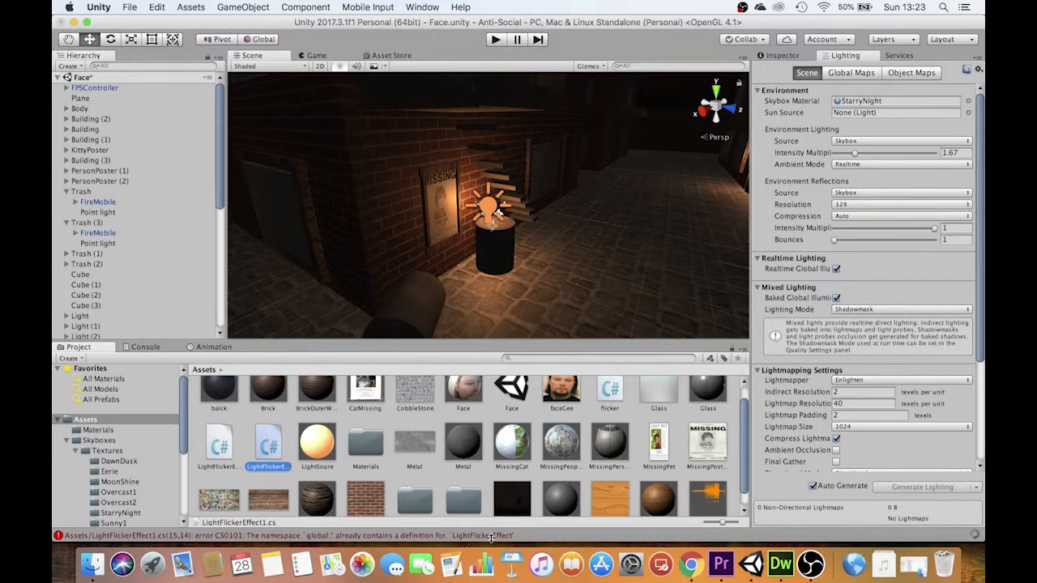
left_click(146, 348)
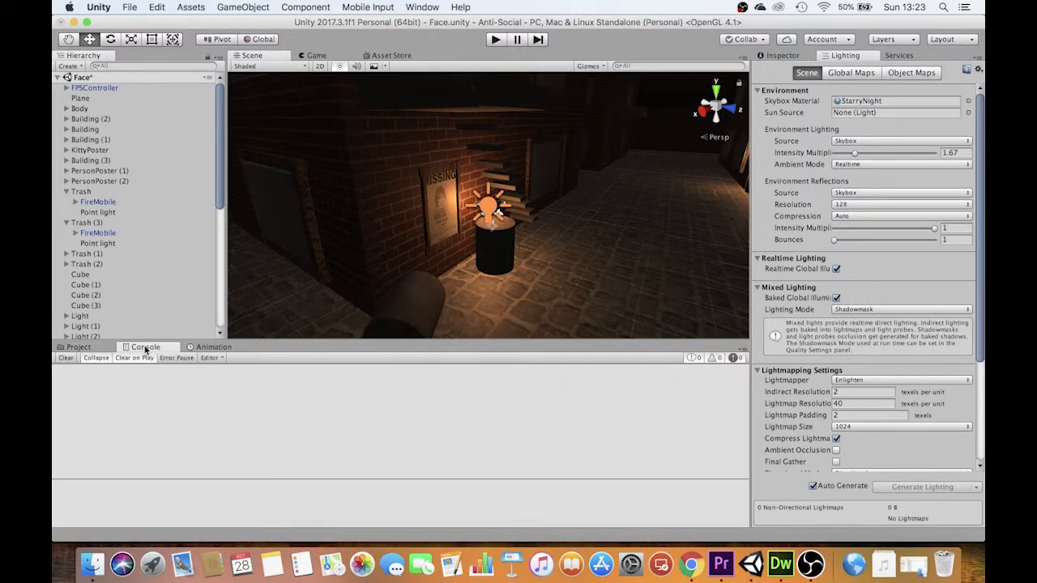
left_click(79, 346)
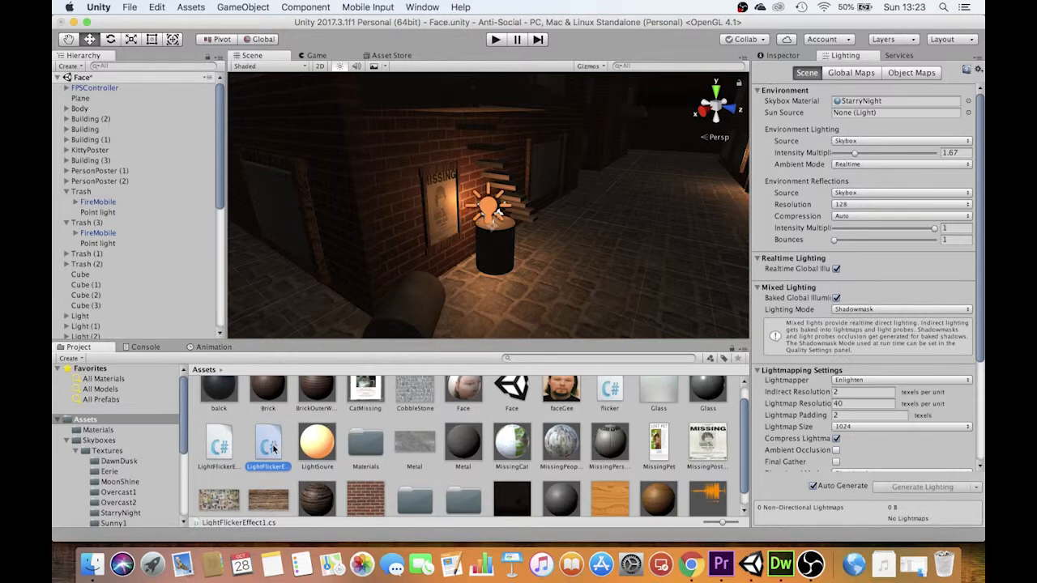
Attach the LightFlickerEffect1 script to the Point light under Trash (3) and show its component settings
scroll(897, 329, "down", 5)
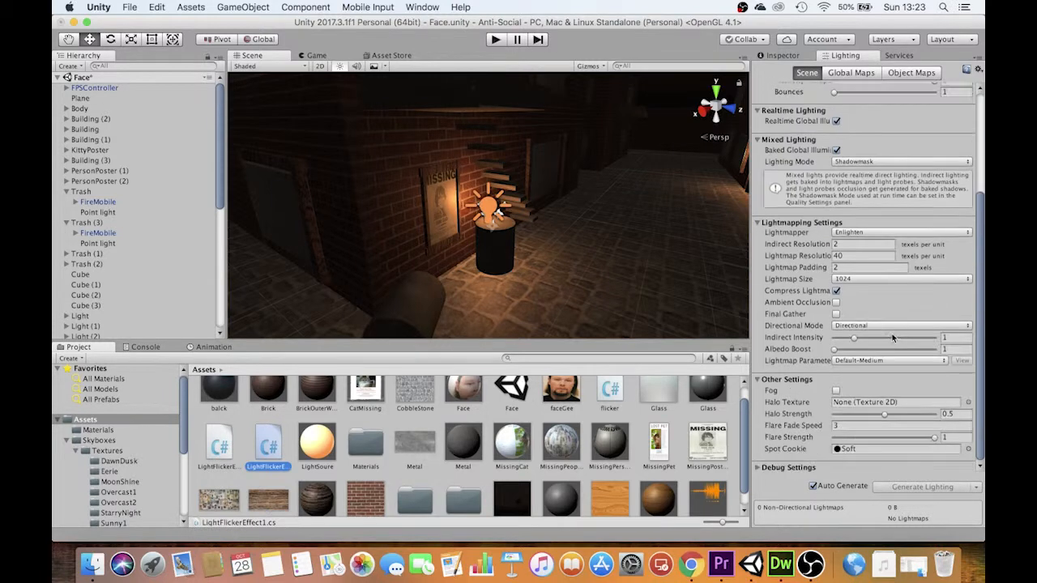
left_click(102, 233)
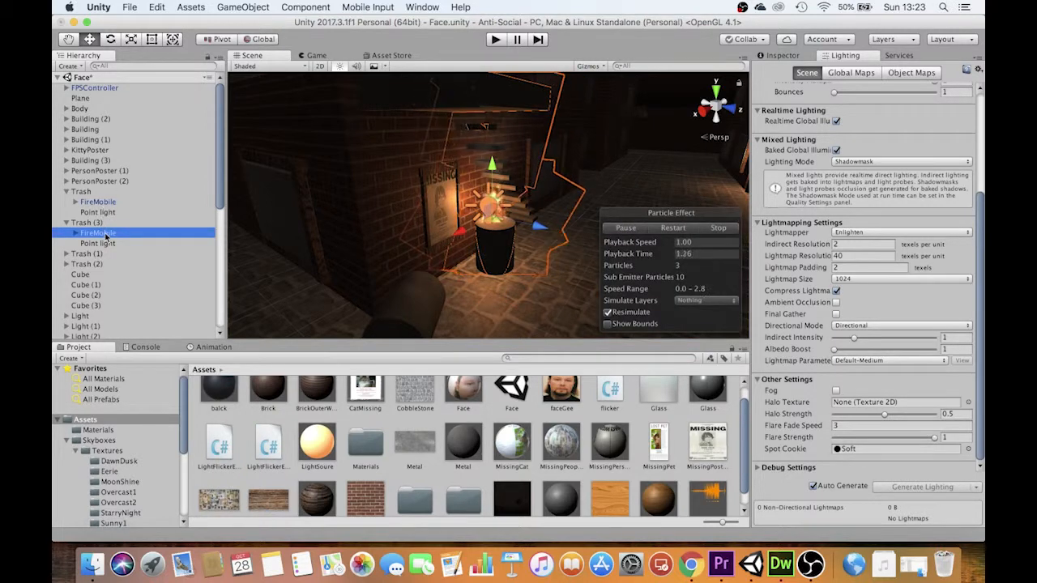
left_click(101, 244)
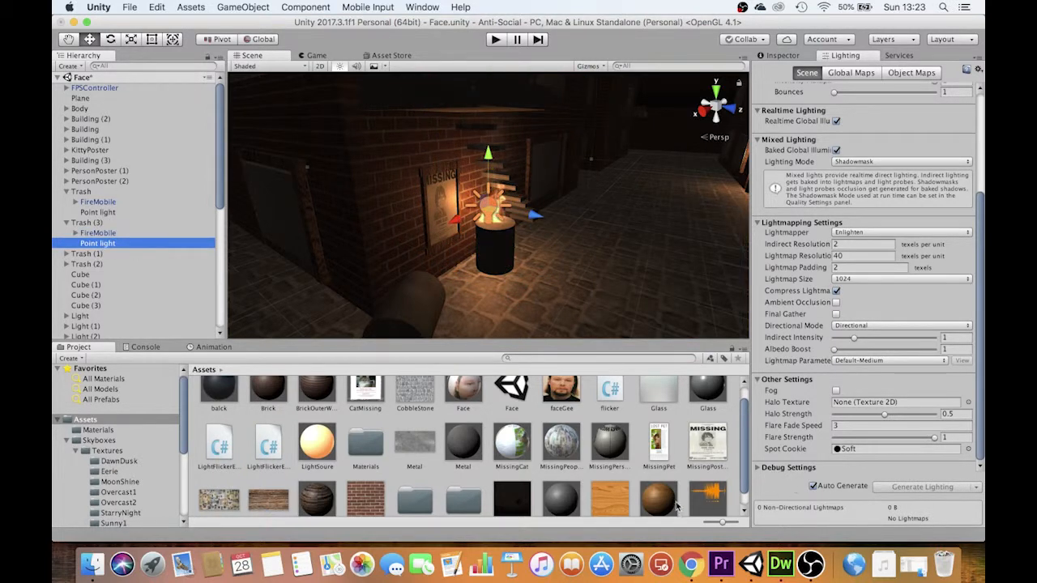
scroll(277, 455, "down", 1)
left_click_drag(276, 451, 109, 244)
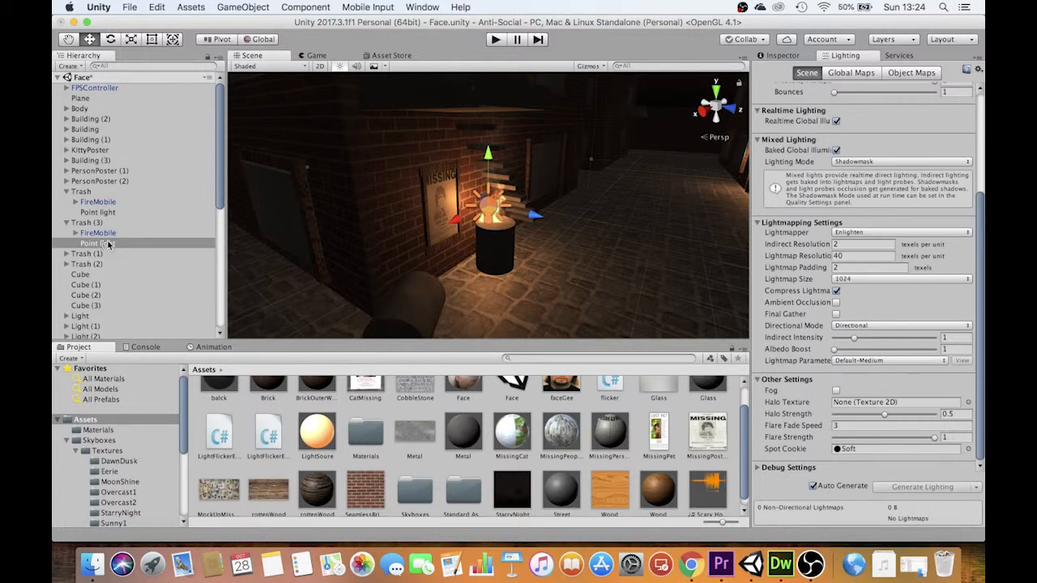
left_click(784, 56)
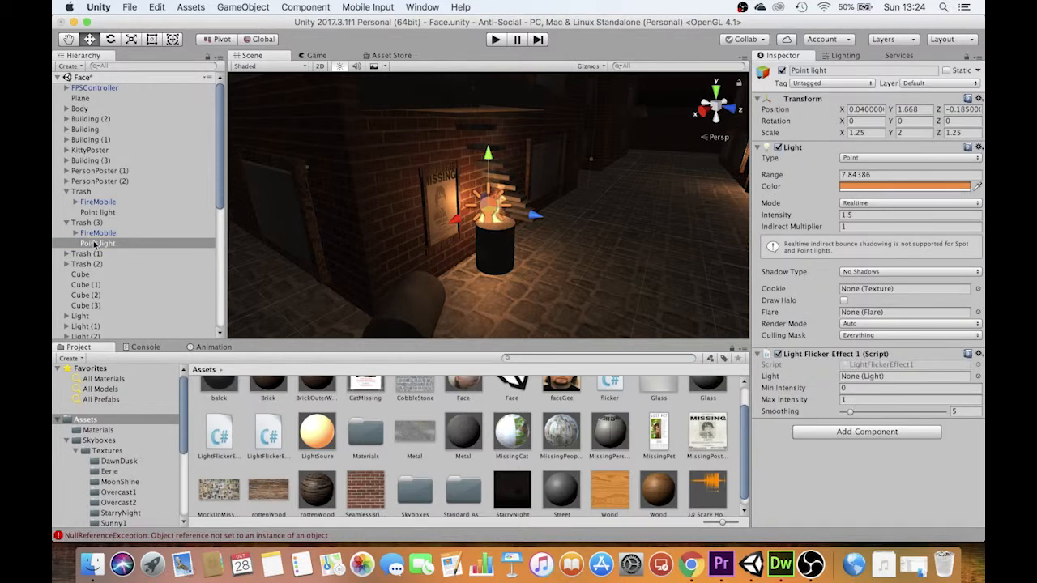
Assign Trash (3)'s Point light to its flicker script, with Max Intensity 4 and Smoothing 20
left_click_drag(93, 245, 860, 383)
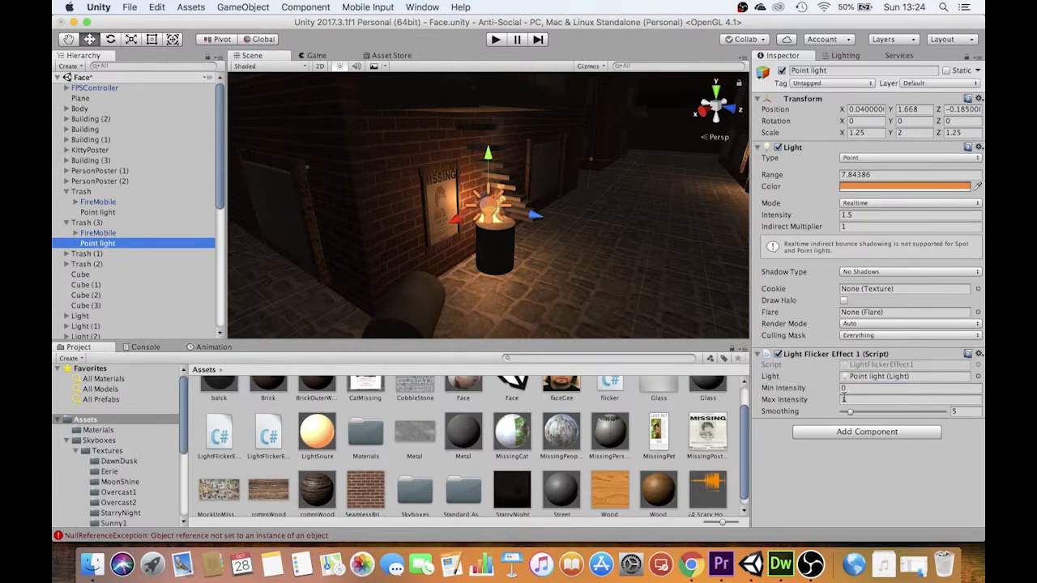
left_click(844, 399)
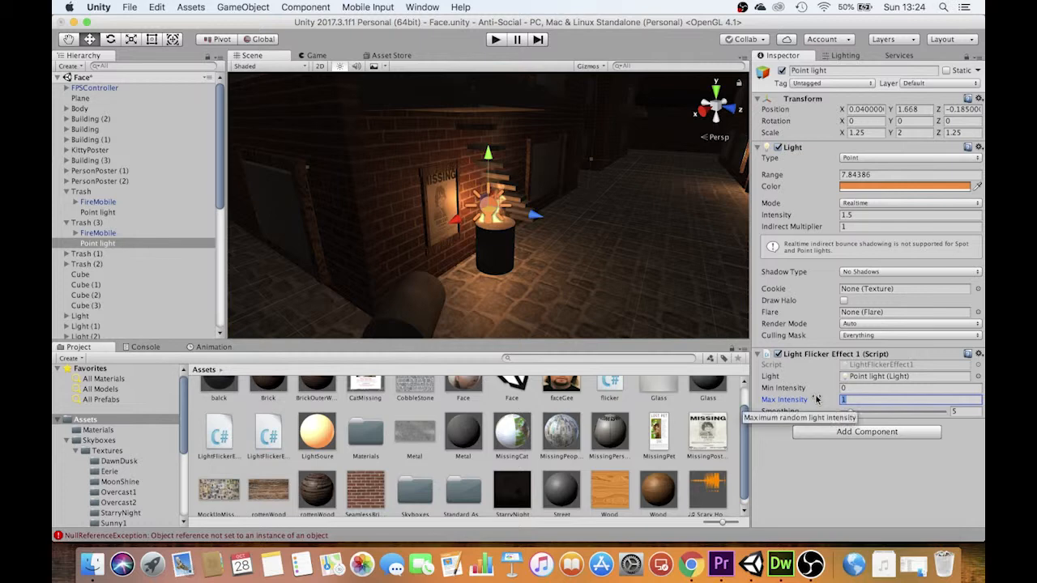
type("4")
left_click_drag(855, 415, 884, 416)
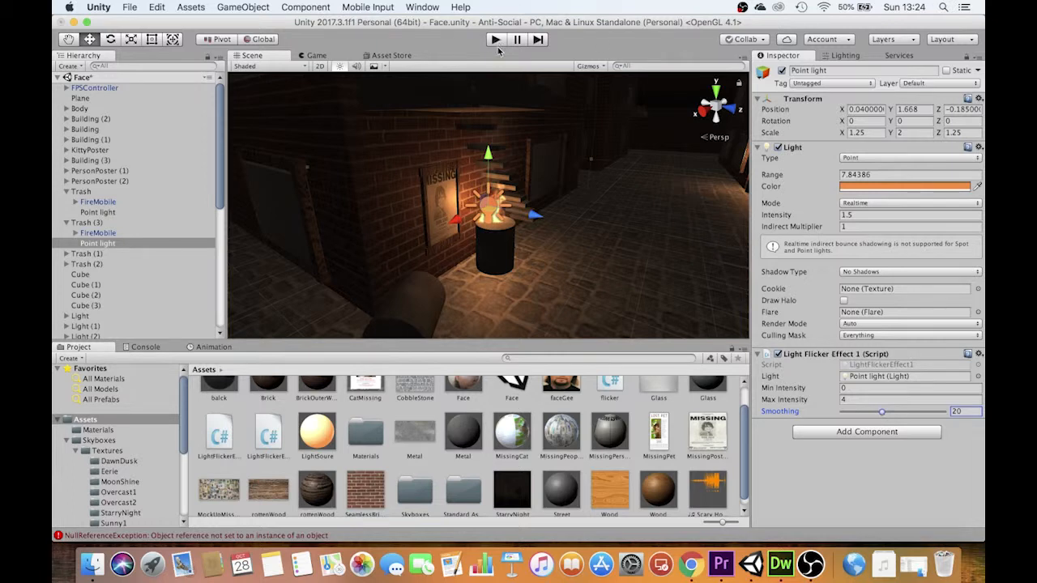
Rotate the FPSController and move it beside the burning barrel, to about X 6.32, Y 0.98, Z -8.65, using local handle orientation
left_click(97, 88)
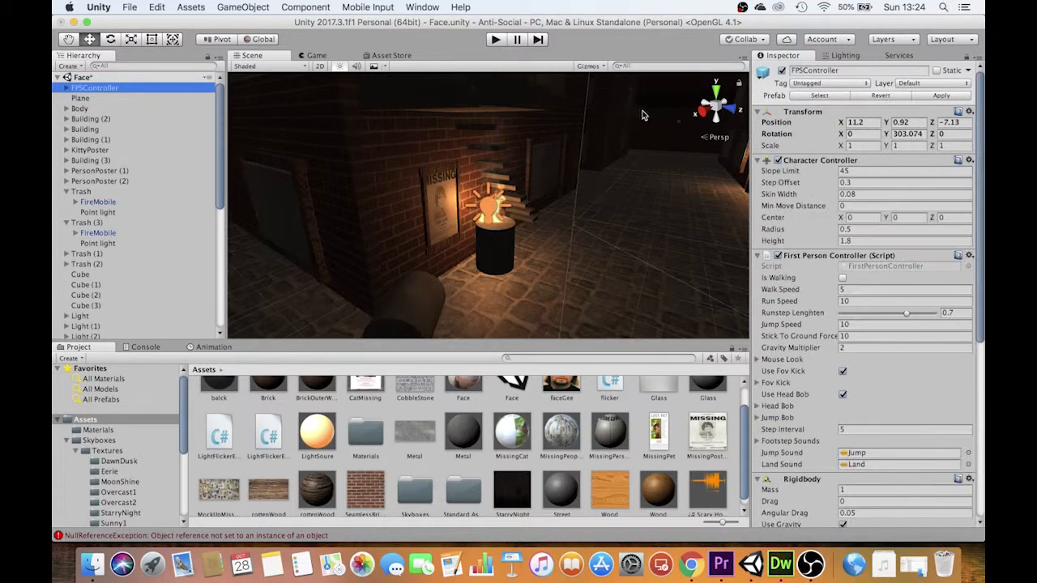
left_click(717, 91)
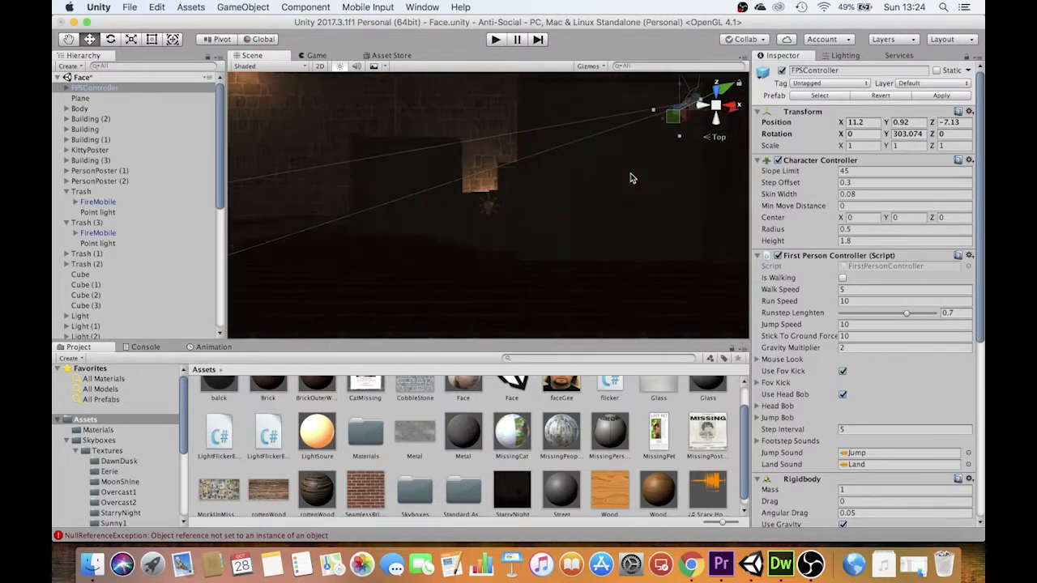
left_click_drag(610, 100, 613, 151)
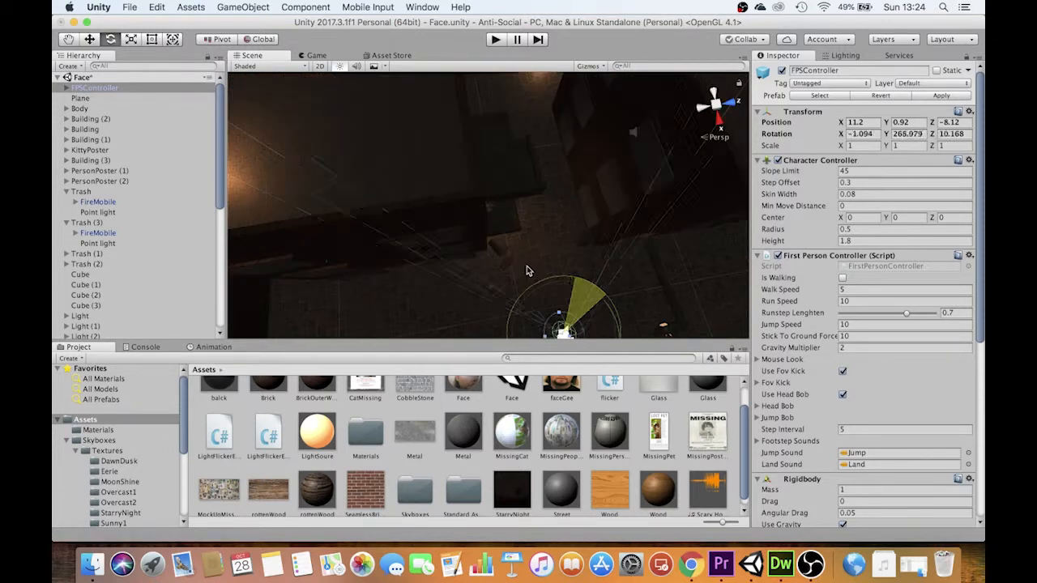
left_click_drag(527, 266, 522, 265)
key("w")
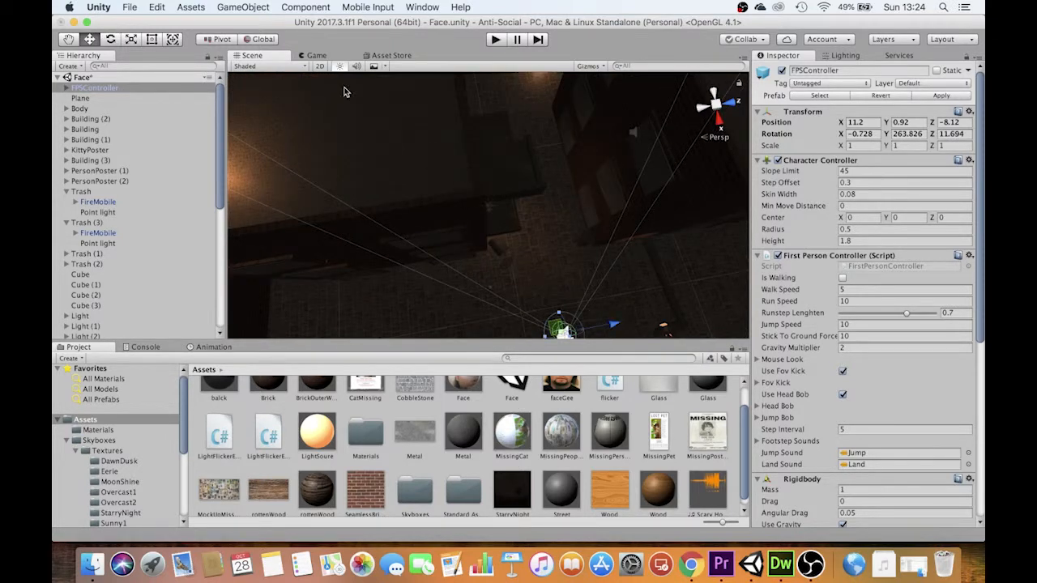
left_click(257, 39)
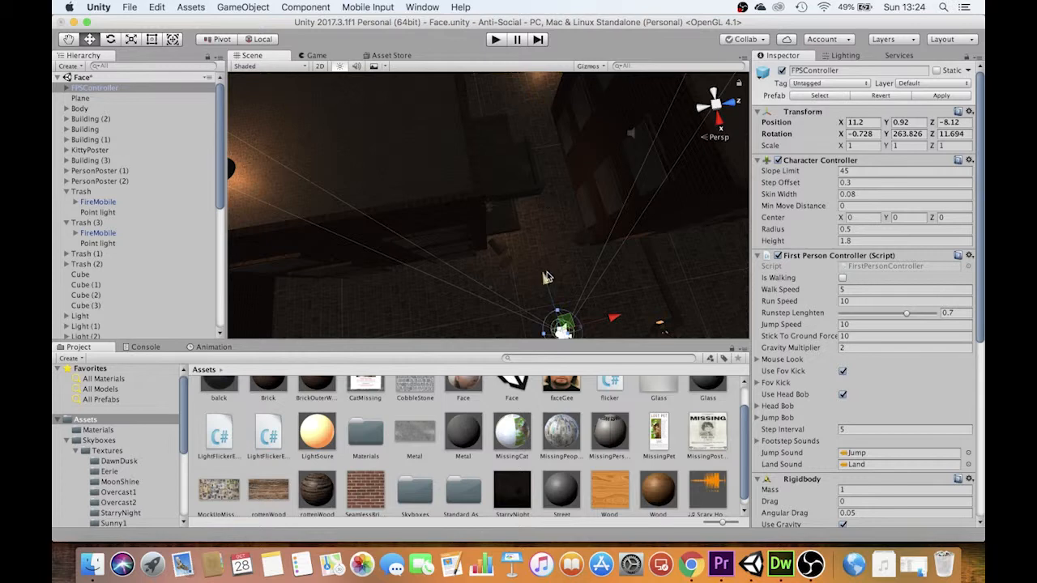
left_click_drag(551, 276, 490, 194)
left_click_drag(607, 217, 464, 42, "alt")
Play-test the level beside the burning barrel to check the flickering light, adjusting the system volume
key("XF86AudioRaiseVolume")
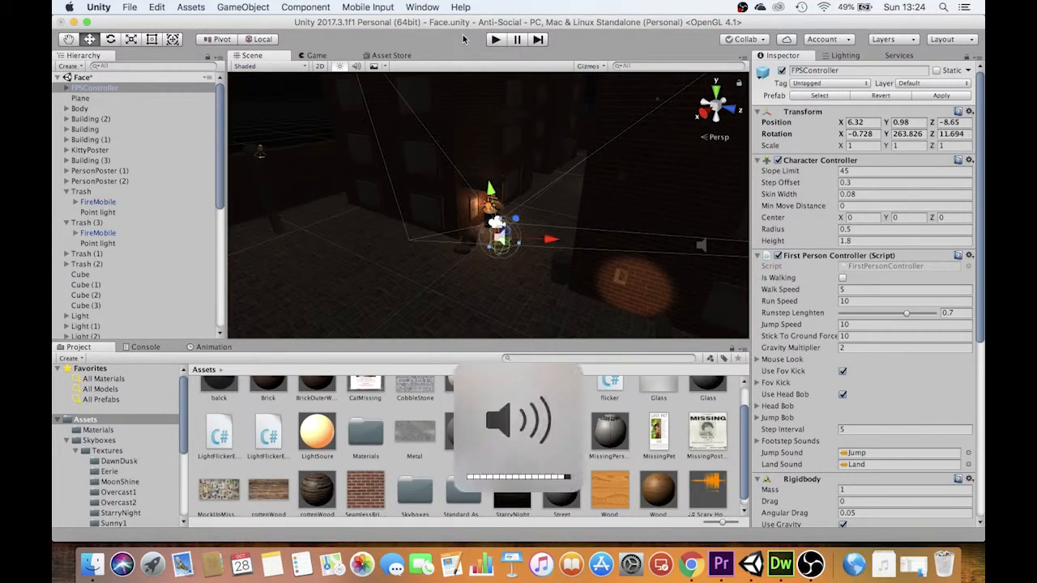
left_click(496, 40)
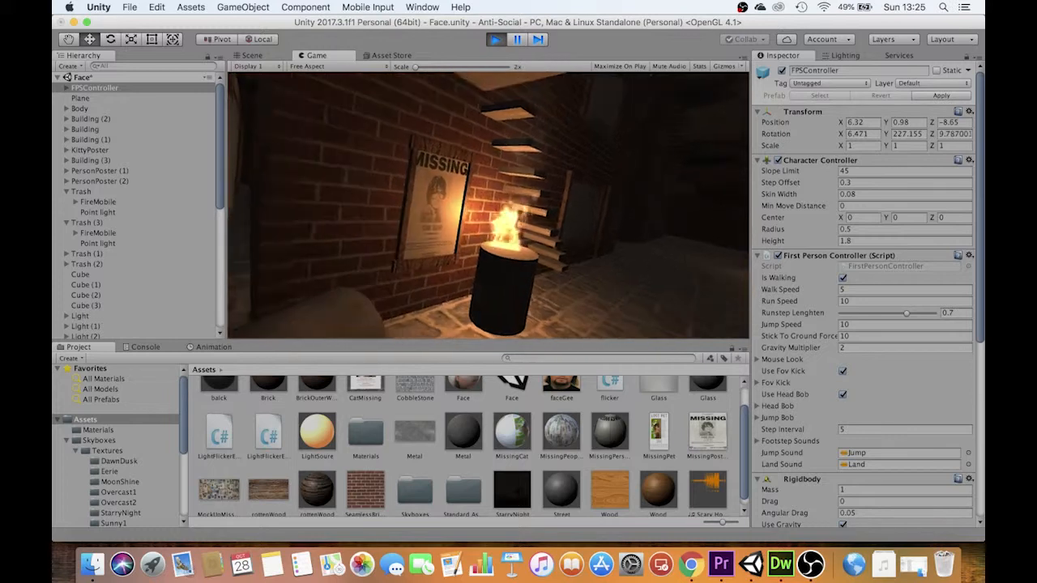
key("XF86AudioRaiseVolume")
key("XF86AudioLowerVolume")
key("XF86AudioLowerVolume")
key("XF86AudioLowerVolume")
key("XF86AudioLowerVolume")
key("XF86AudioLowerVolume")
key("XF86AudioLowerVolume")
key("XF86AudioLowerVolume")
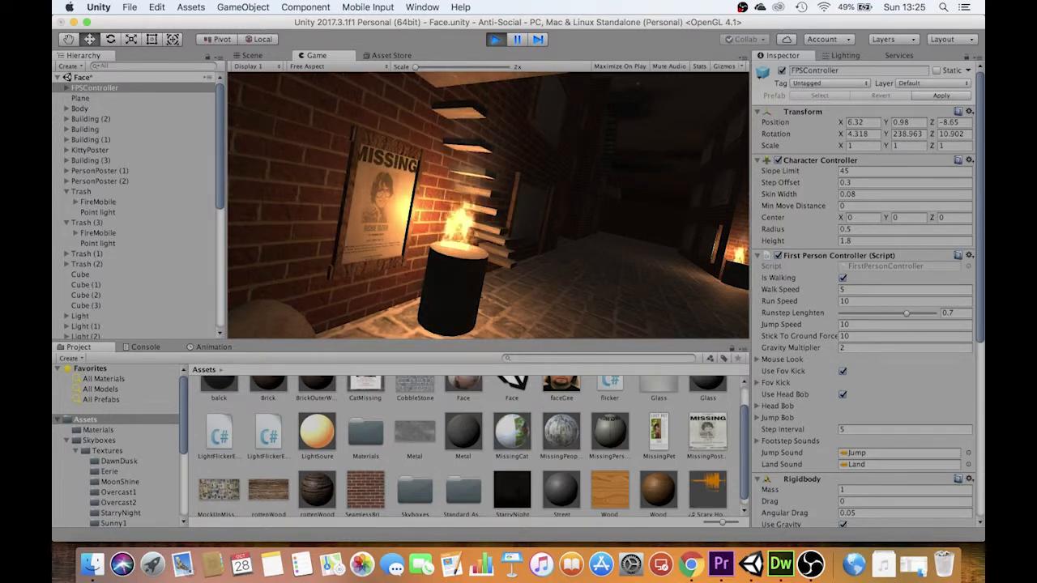
key("Escape")
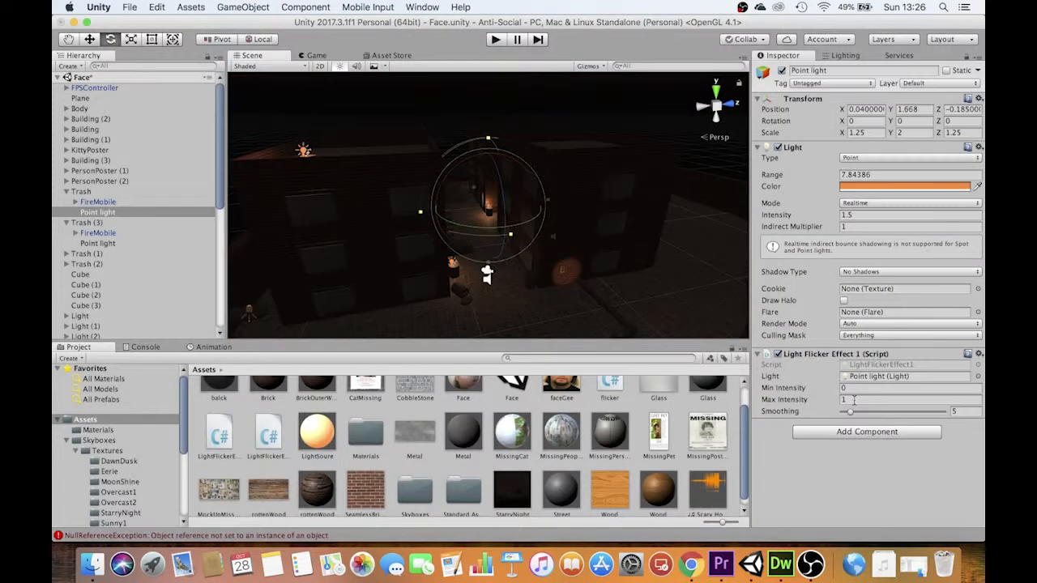
Set the flicker script on Trash's Point light to Max Intensity 5 and Smoothing 15
left_click(814, 400)
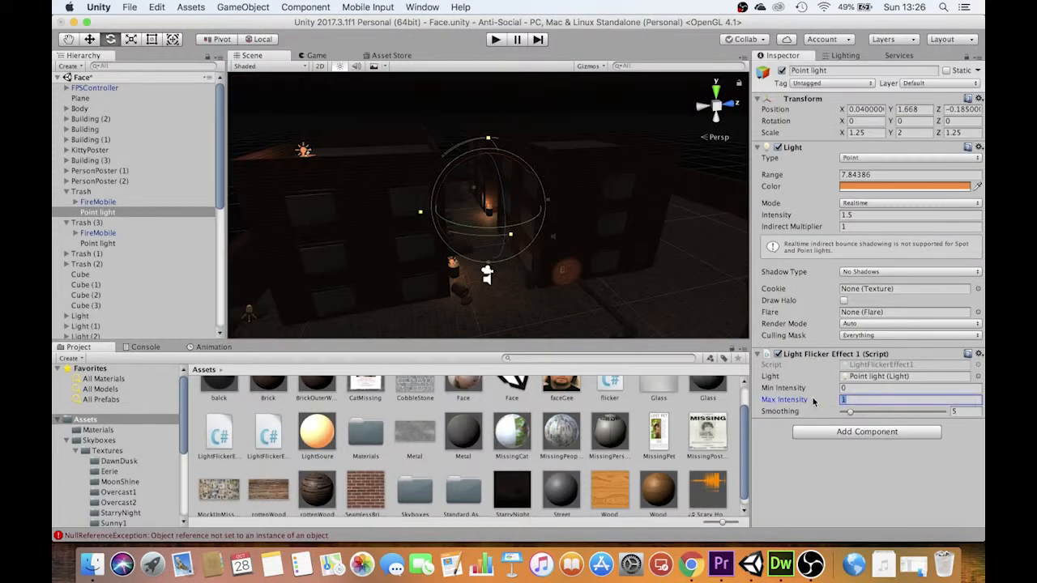
type("5")
key("Tab")
type("15")
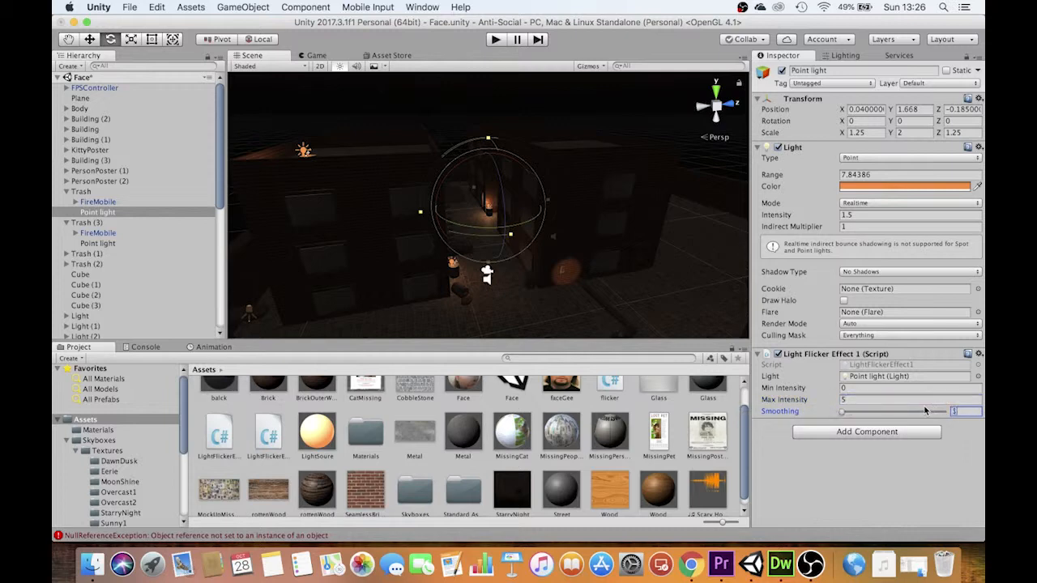
left_click(891, 451)
Review the flicker settings of Trash (3)'s Point light and the code of both LightFlickerEffect scripts
left_click(105, 243)
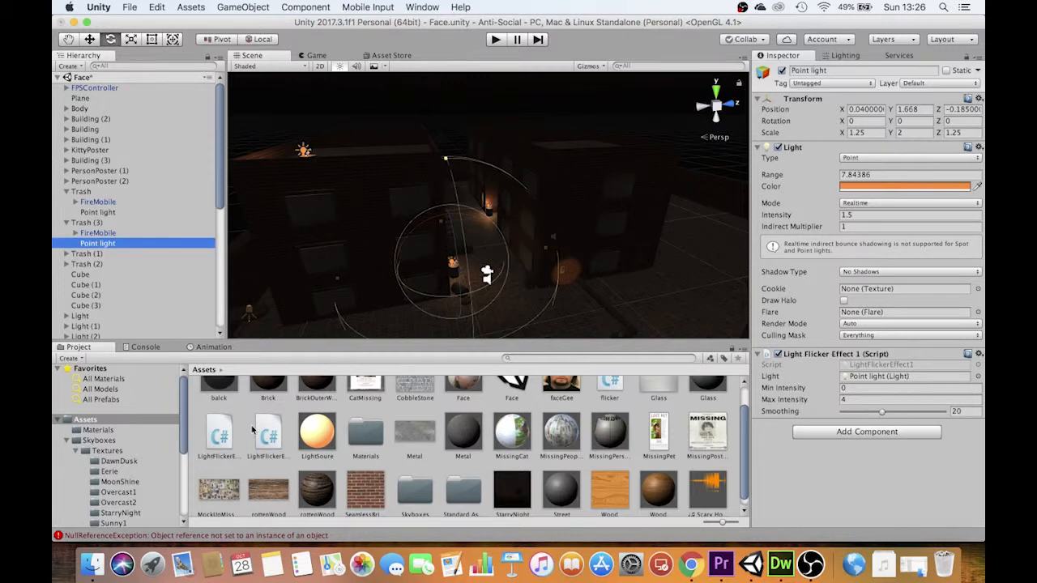
left_click(217, 436)
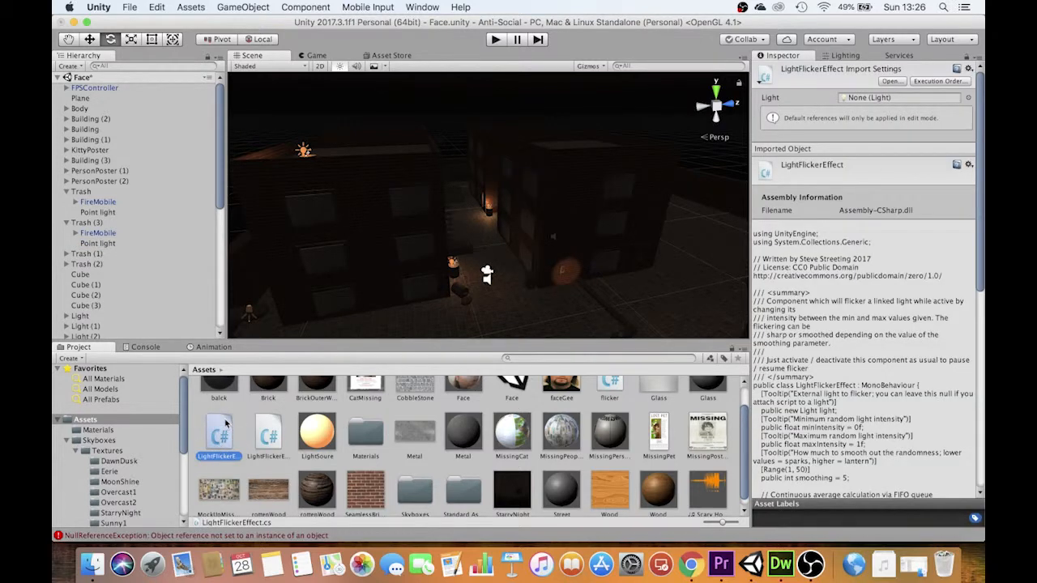
left_click(269, 438)
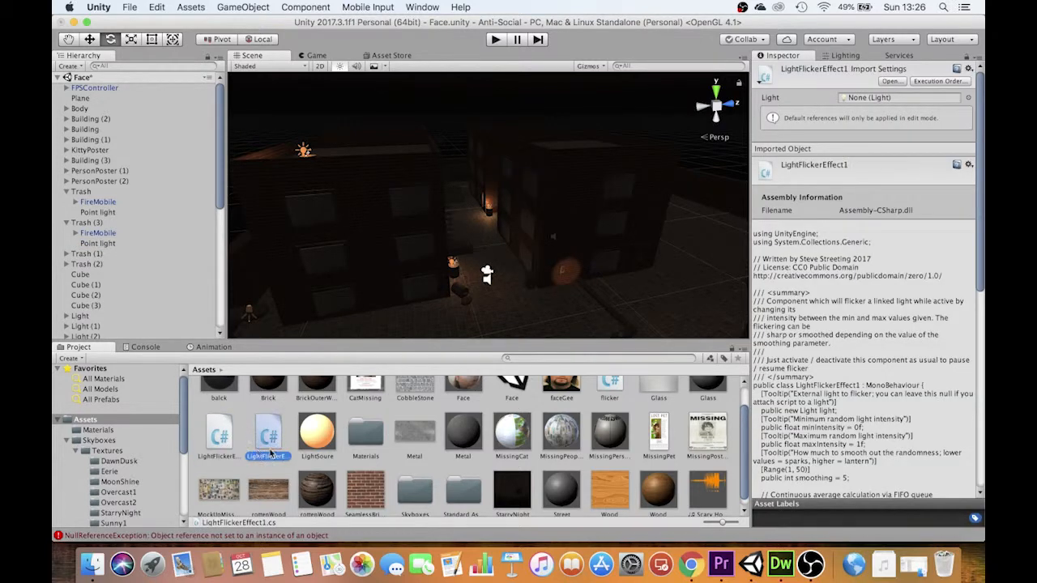
Compare the code of the LightFlickerEffect and LightFlickerEffect1 scripts in the project assets
left_click(221, 439)
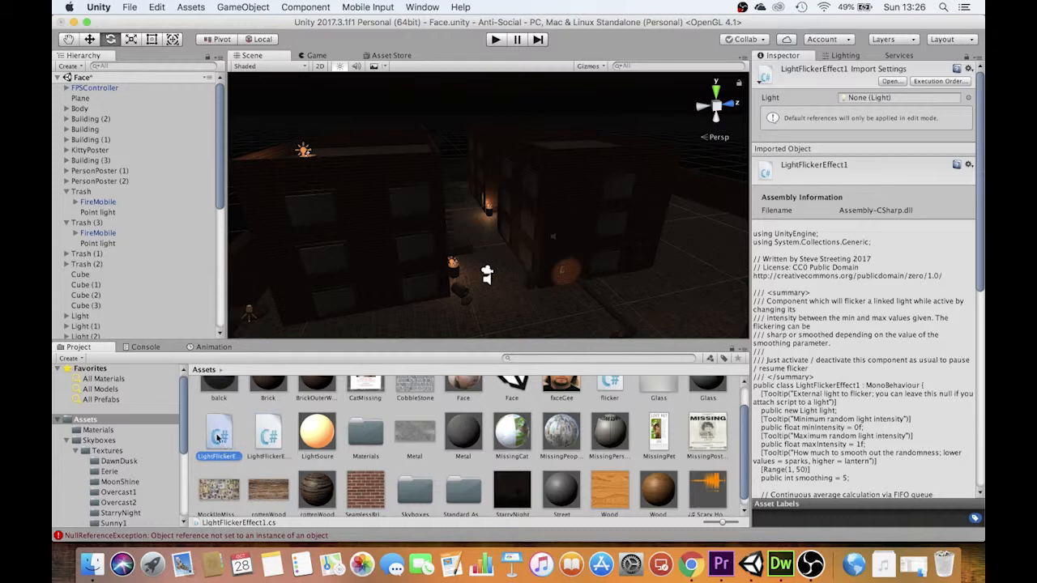
left_click(270, 439)
left_click(212, 436)
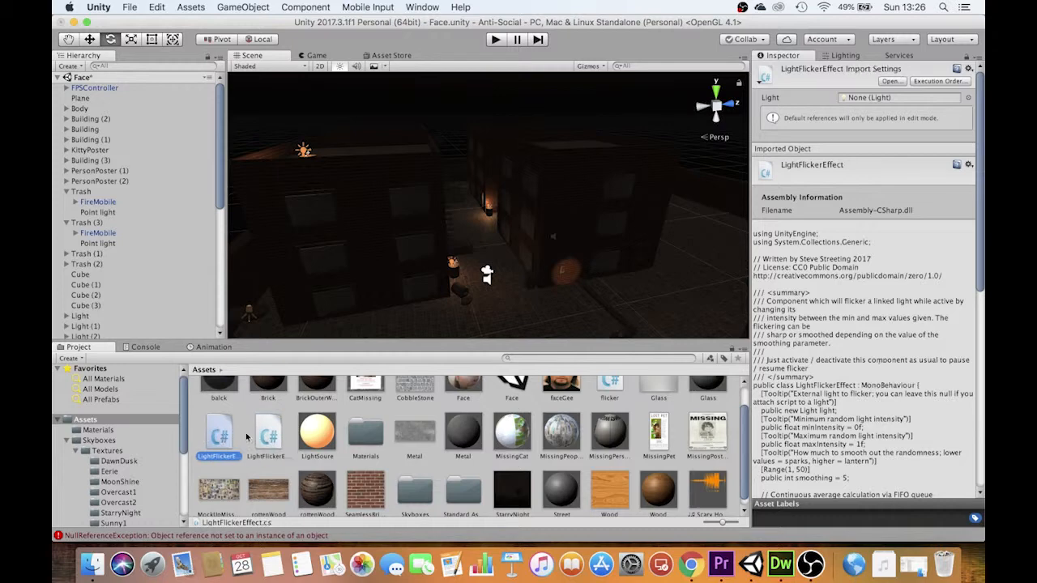
left_click(271, 439)
left_click(226, 438)
left_click(266, 436)
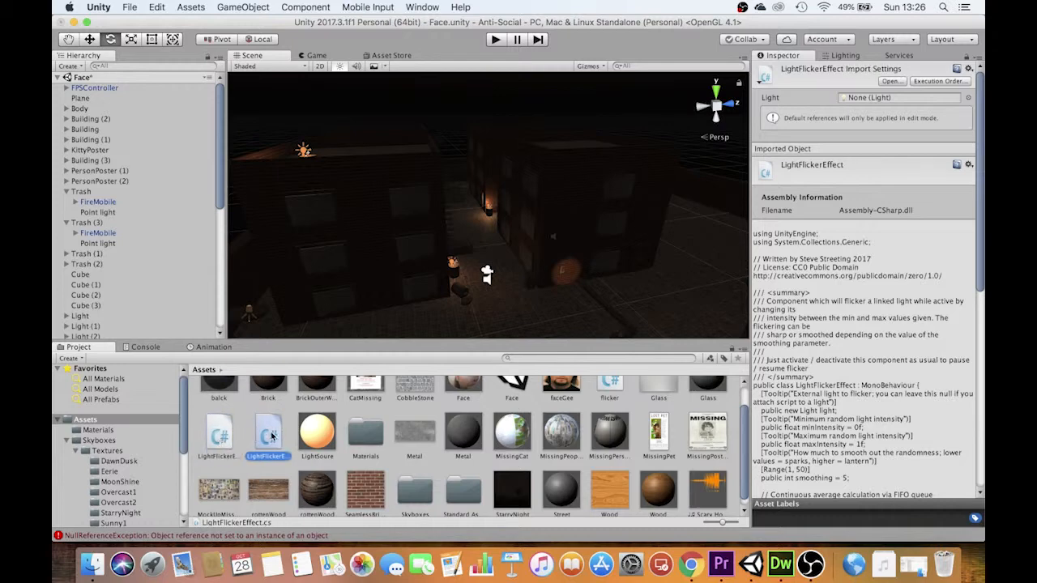
Play-test the level by walking from the first burning barrel to the one at the far brick corner, checking both flickering lights
left_click(496, 40)
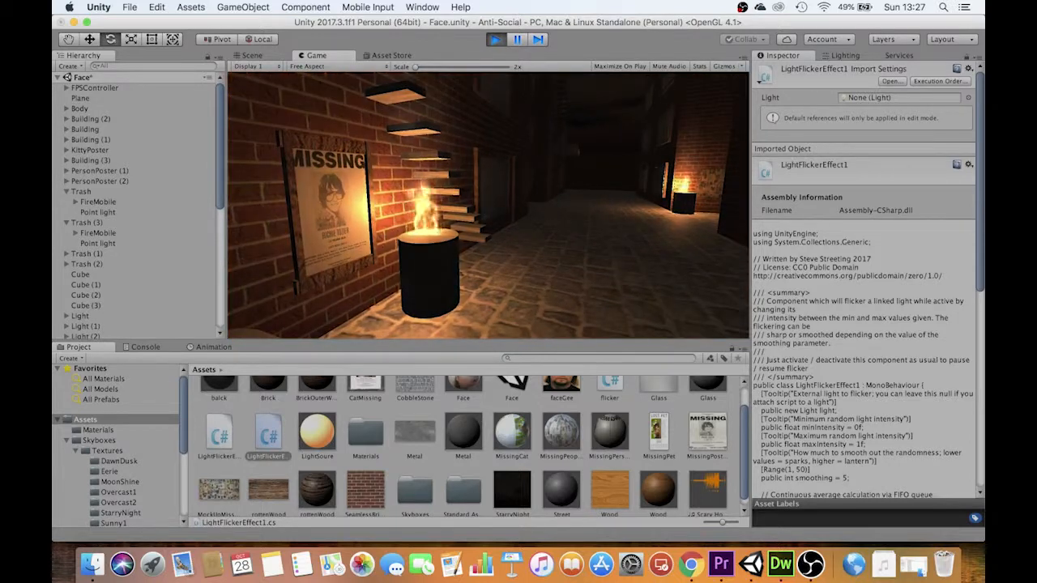
key("d")
key("w")
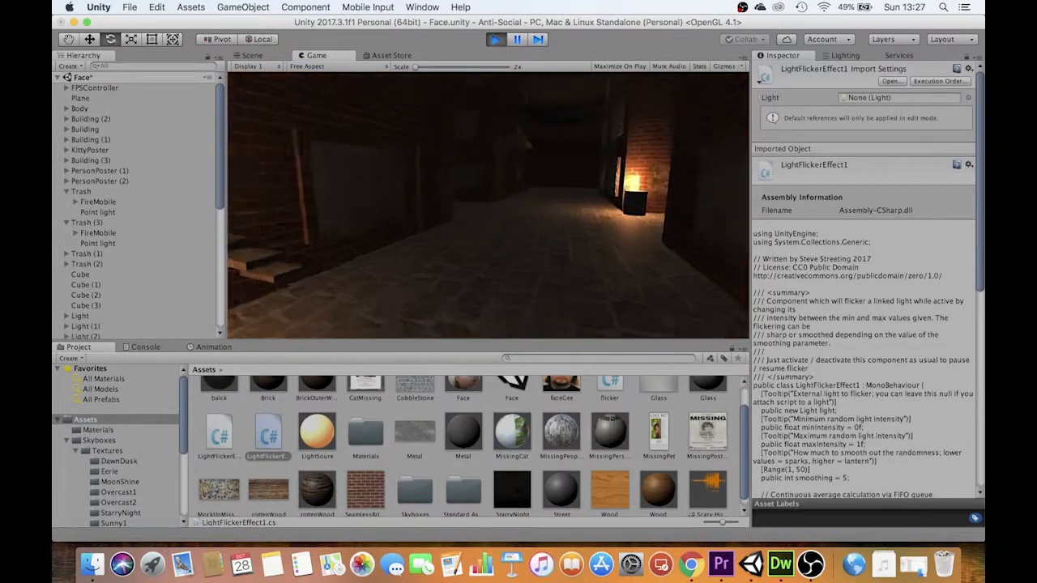
key("w")
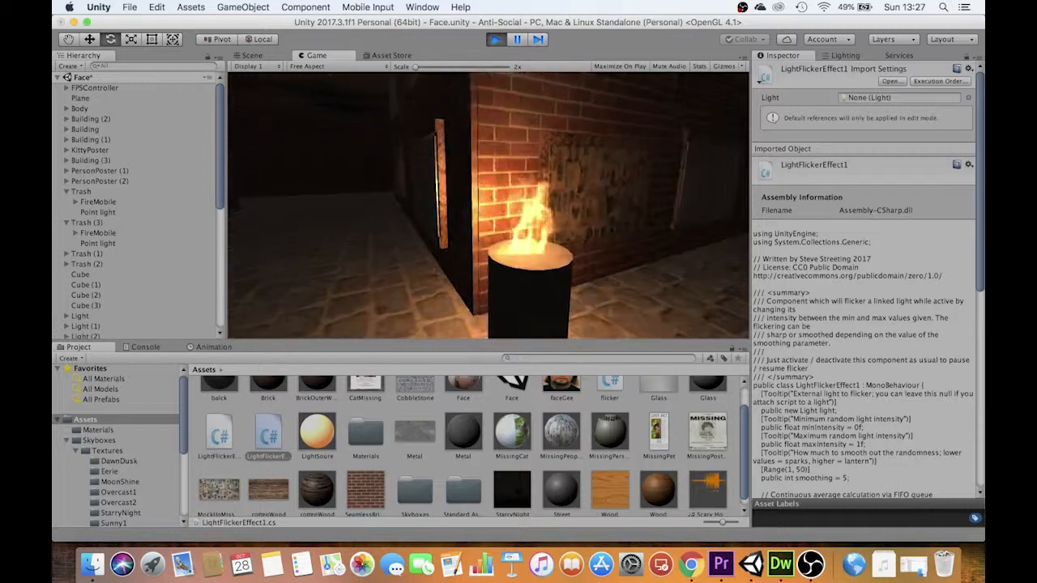
key("s")
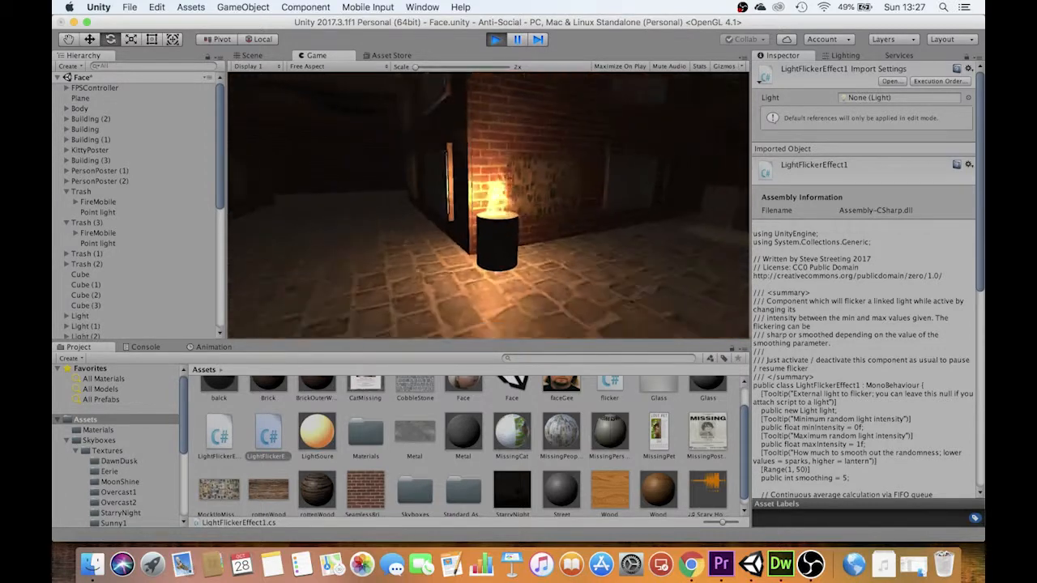